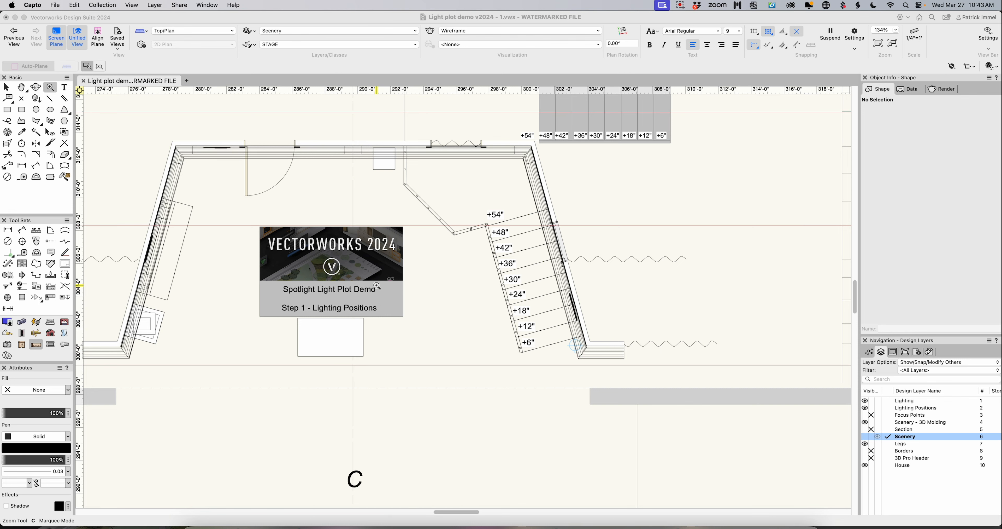
# - Delete the Spotlight Light Plot Demo title card covering the sofa in the ground plan
pyautogui.scroll(-7, 377, 286)
pyautogui.scroll(1, 376, 286)
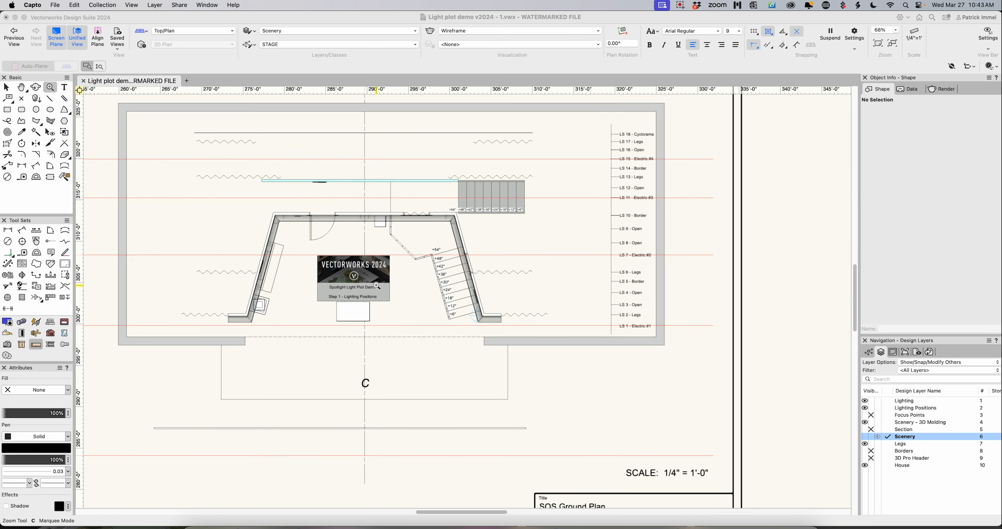
pyautogui.click(6, 87)
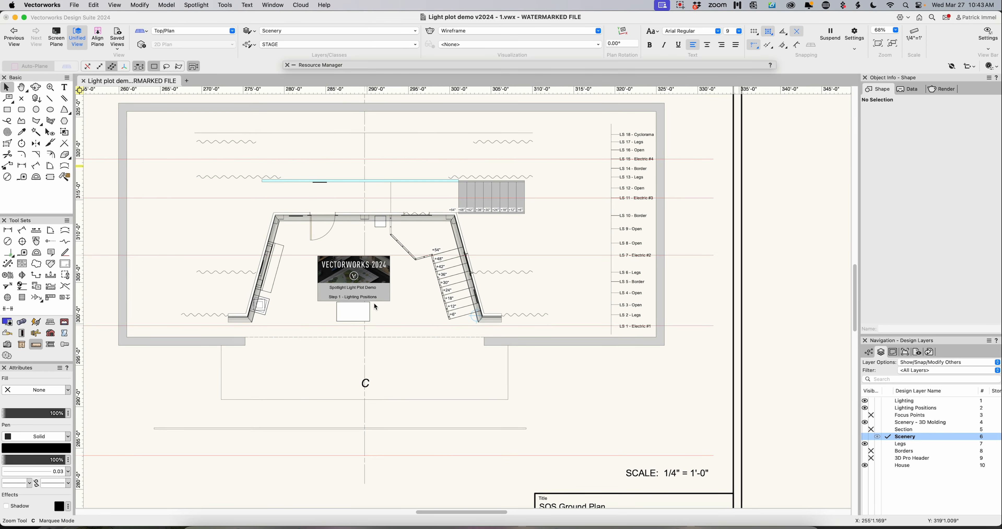
pyautogui.click(377, 283)
pyautogui.press('Delete')
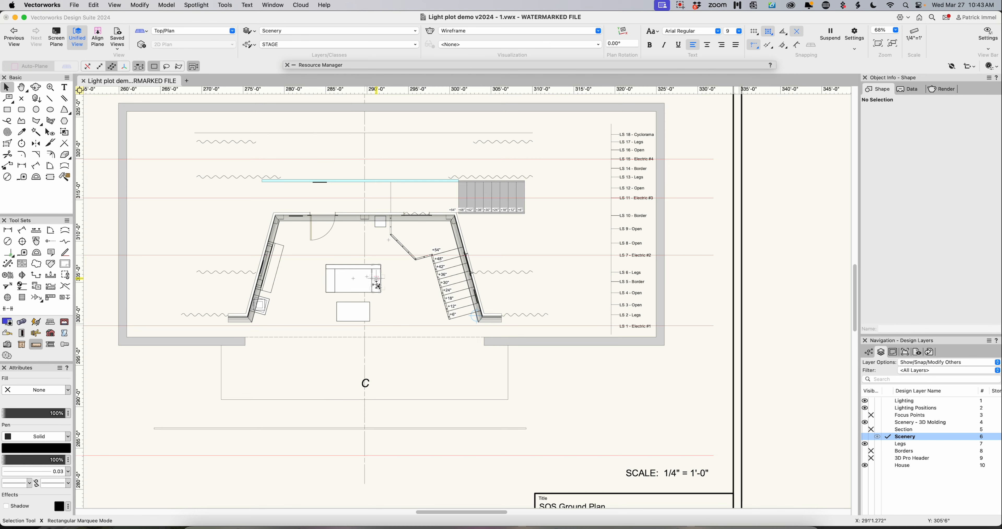
# - Move the long pipe rectangle in front of the stage apron sideways to about X 274'3", Y 287'3 1/2", and deselect it
pyautogui.scroll(2, 436, 301)
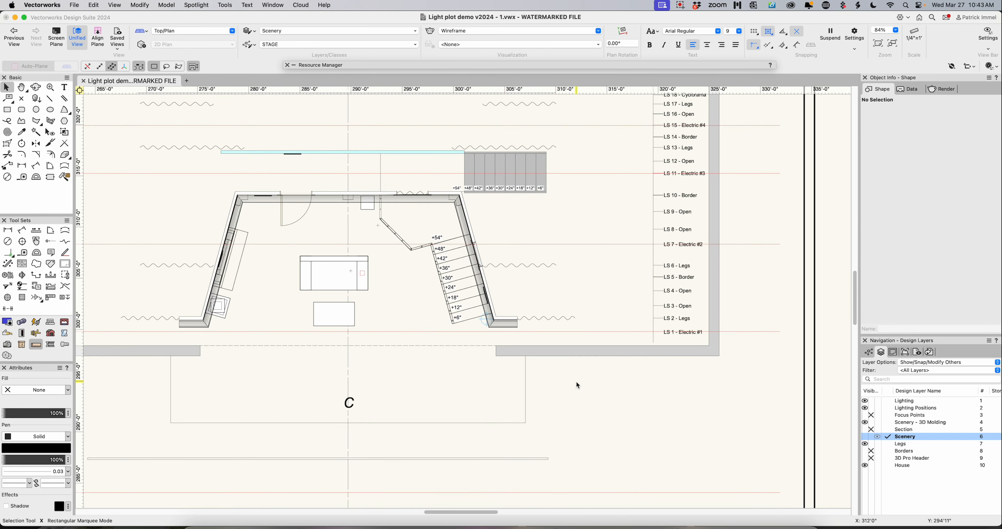
pyautogui.scroll(-2, 569, 400)
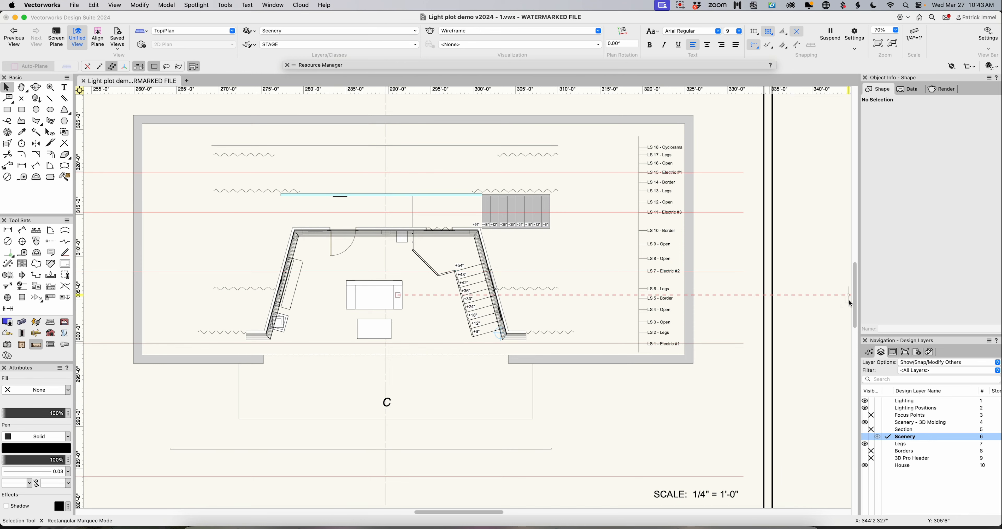
pyautogui.moveTo(855, 298); pyautogui.dragTo(855, 296)
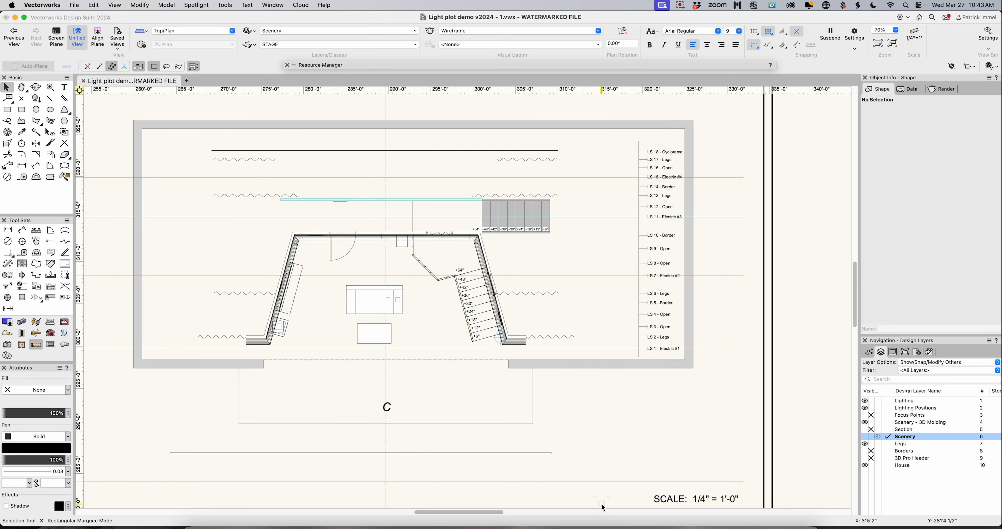
pyautogui.scroll(-3, 602, 503)
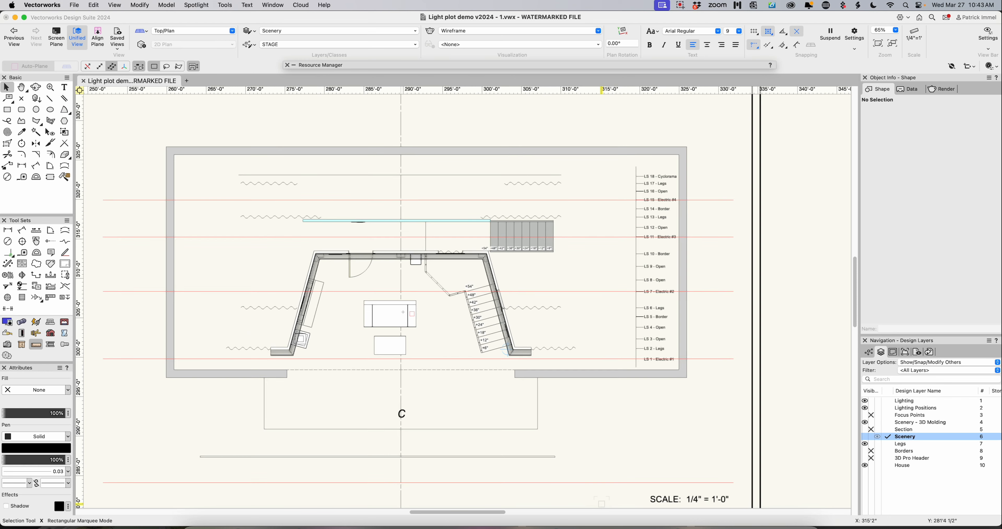
pyautogui.scroll(1, 602, 504)
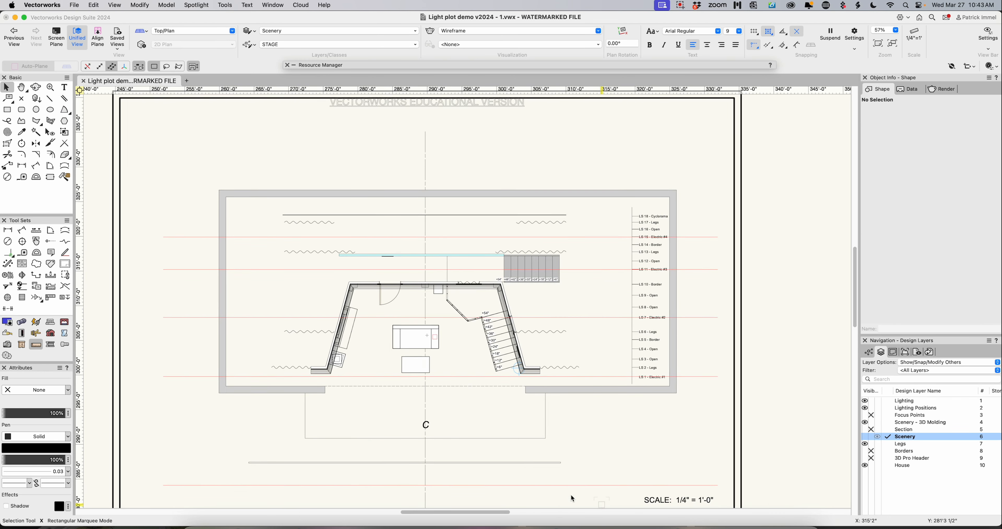
pyautogui.moveTo(427, 458); pyautogui.dragTo(507, 458)
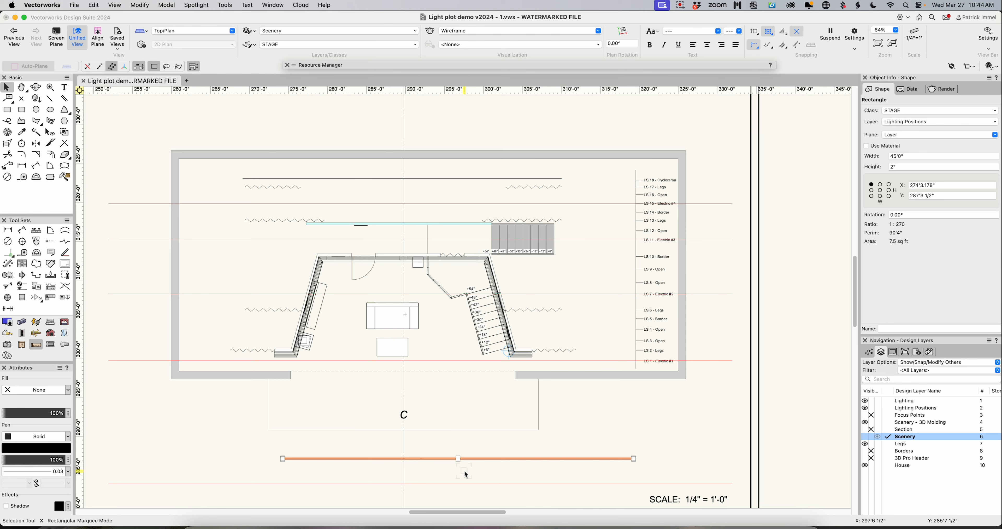
pyautogui.click(562, 436)
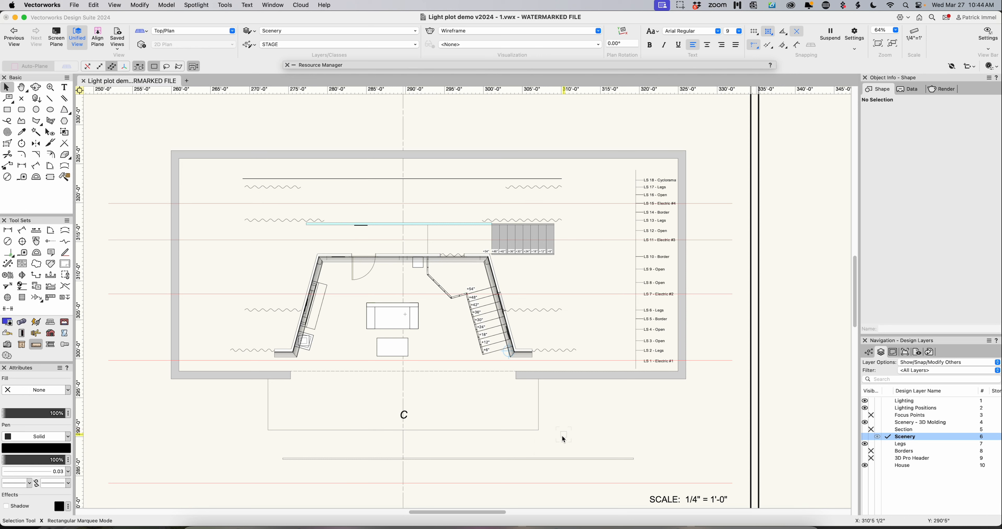
# - Copy the pipe rectangle and paste the duplicate in place on the Scenery layer
pyautogui.click(522, 459)
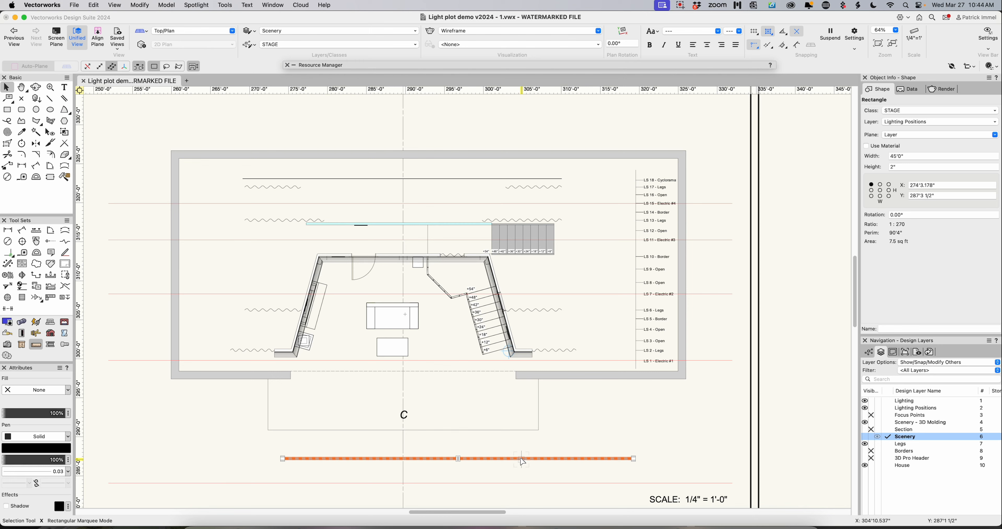
pyautogui.rightClick(523, 461)
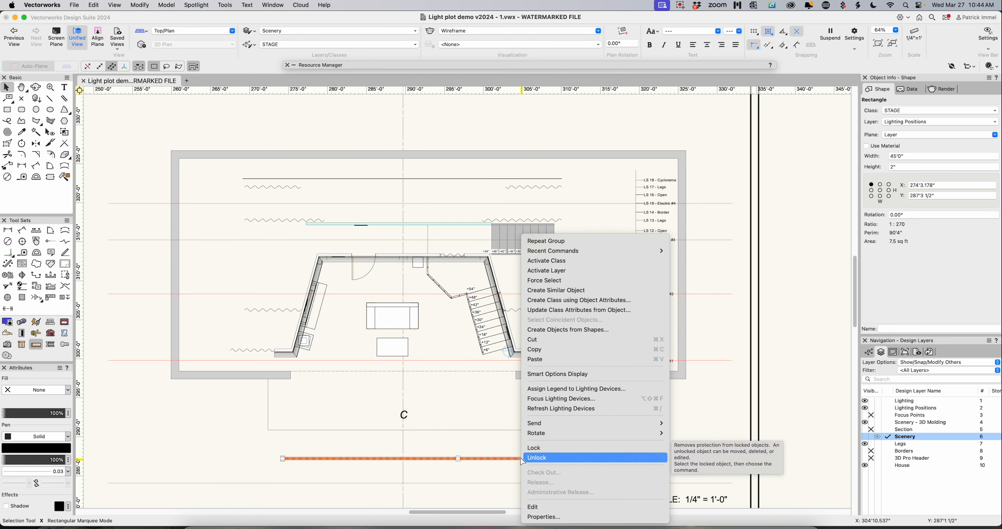
pyautogui.click(533, 350)
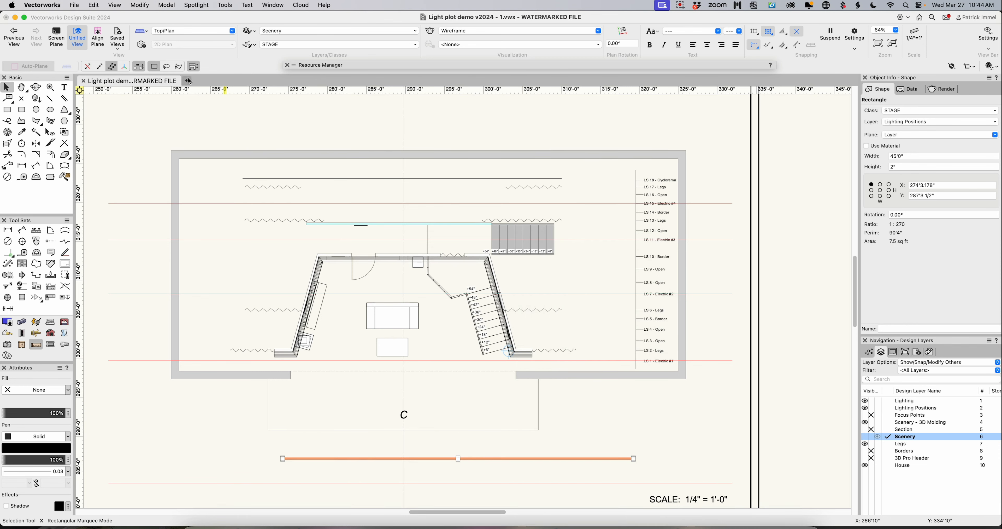
pyautogui.click(94, 5)
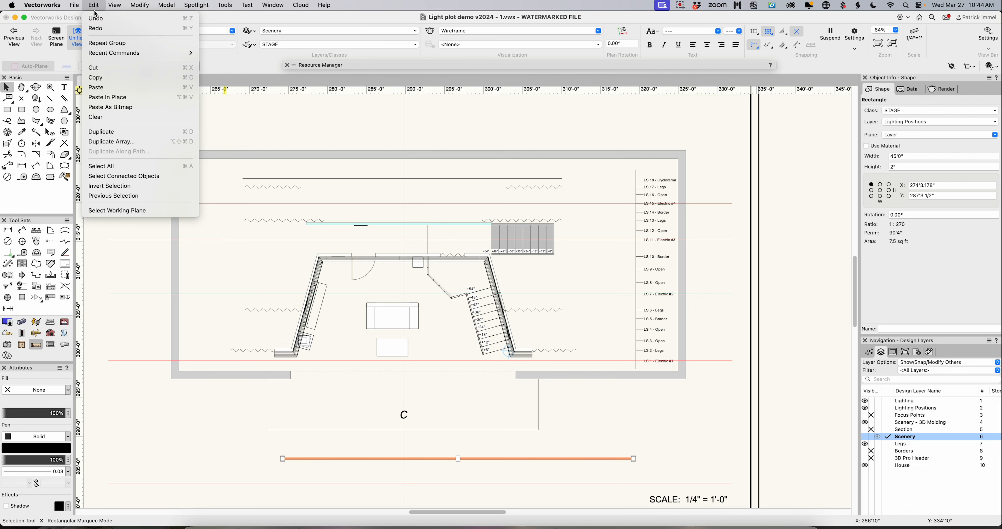
pyautogui.click(116, 96)
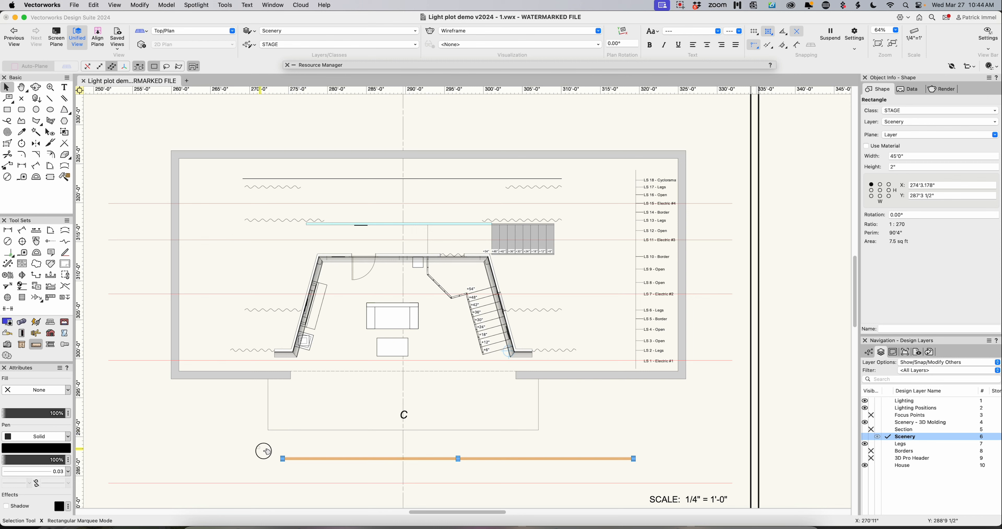
pyautogui.moveTo(266, 451); pyautogui.dragTo(667, 474)
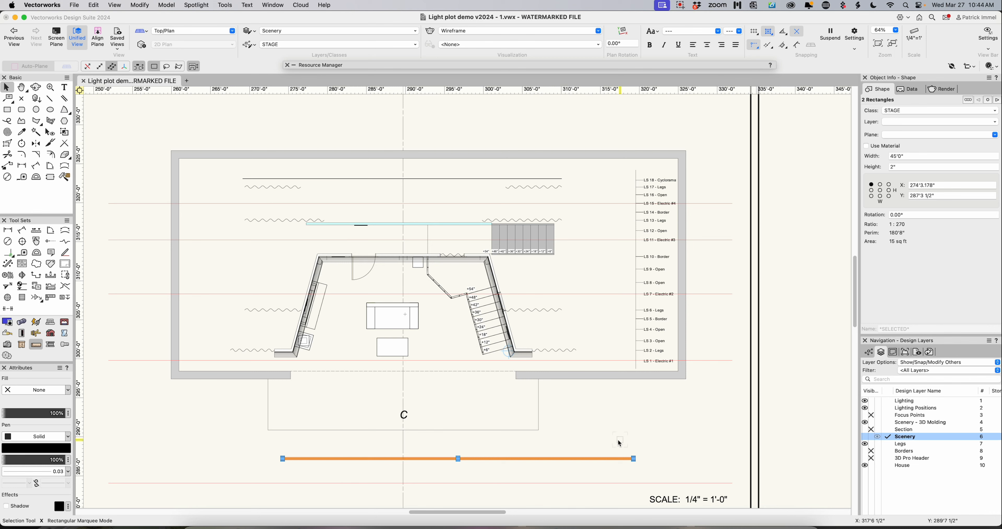
pyautogui.click(610, 442)
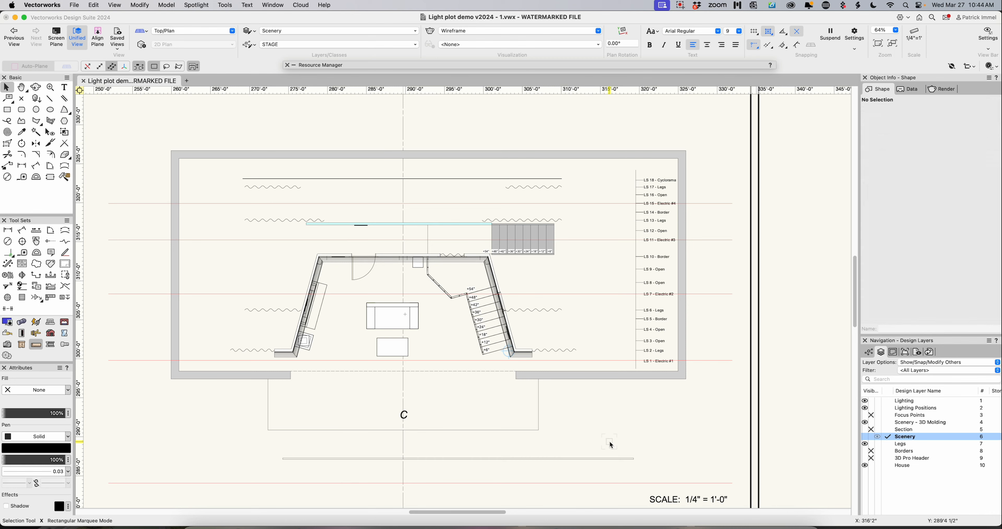
# - Extrude the 45' by 2" pipe rectangle on the Lighting Positions layer by 2"
pyautogui.click(585, 458)
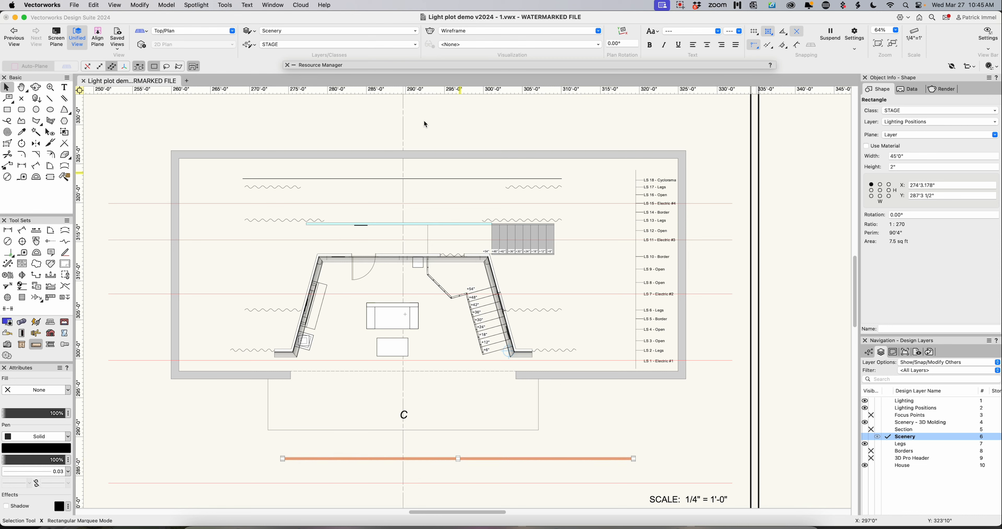
pyautogui.click(165, 5)
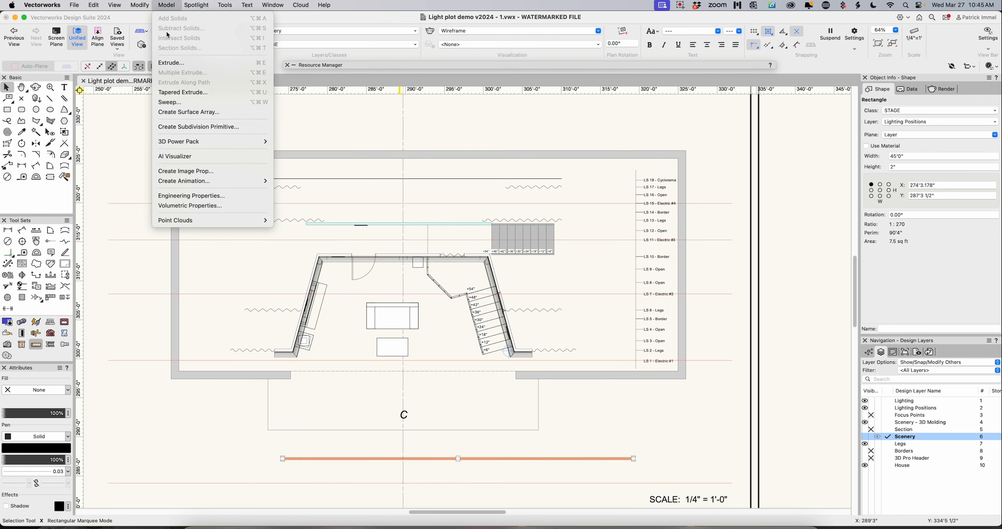
pyautogui.click(173, 63)
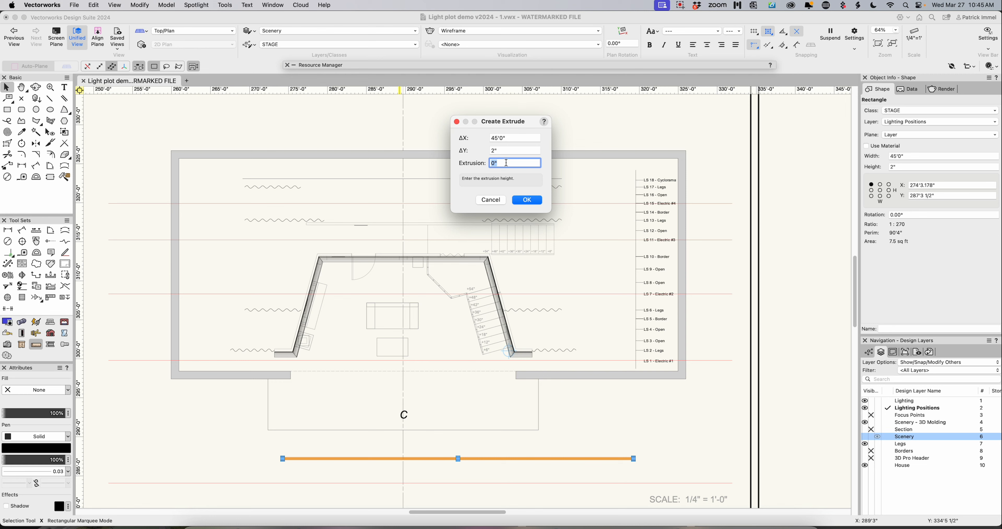
pyautogui.write('2')
pyautogui.press('Return')
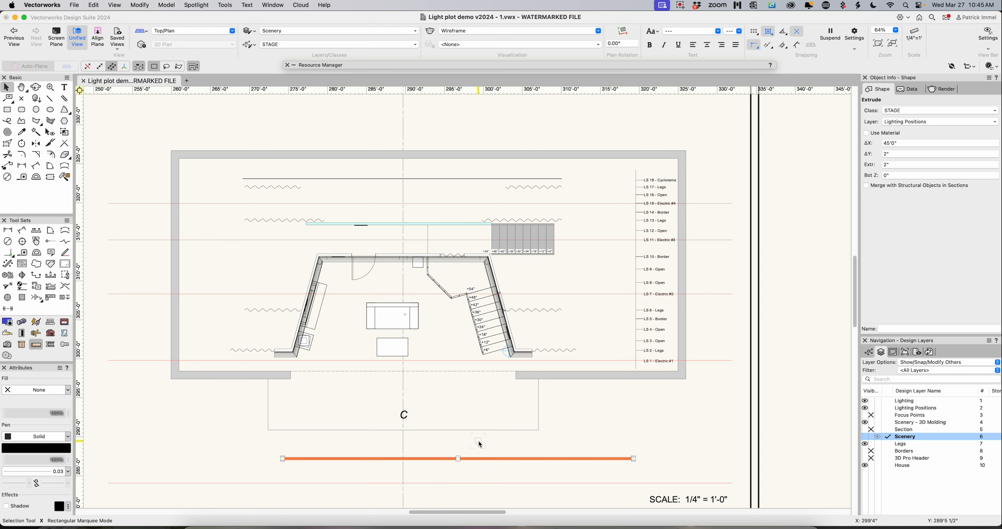
pyautogui.press('e')
# - Select both the extruded pipe and the overlapping flat rectangle, and assign them to the Lighting Positions layer
pyautogui.moveTo(463, 455)
pyautogui.moveTo(250, 442); pyautogui.dragTo(661, 480)
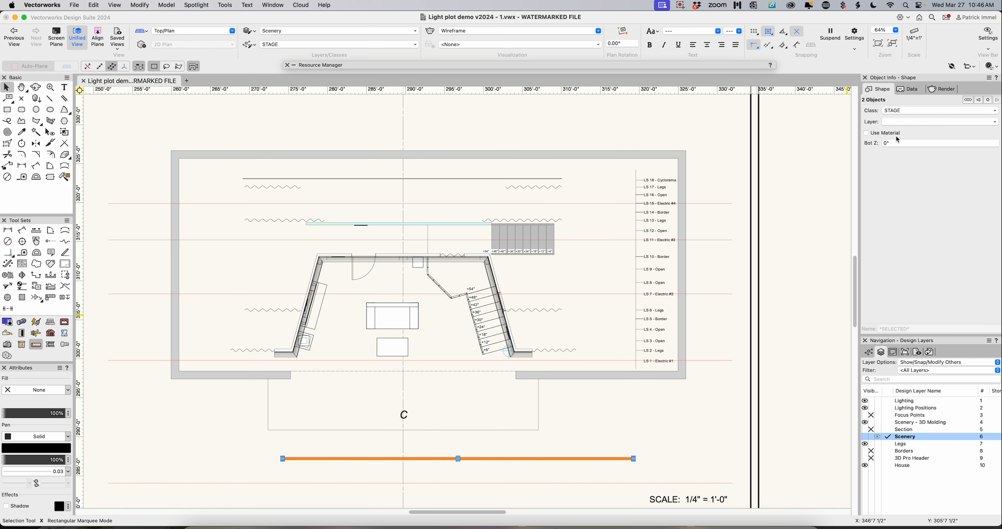
pyautogui.click(898, 122)
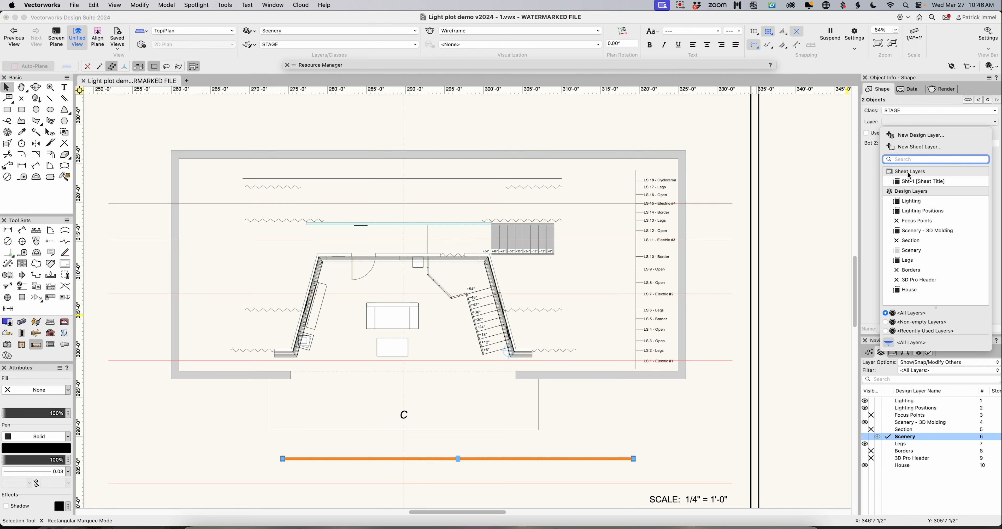
pyautogui.click(917, 211)
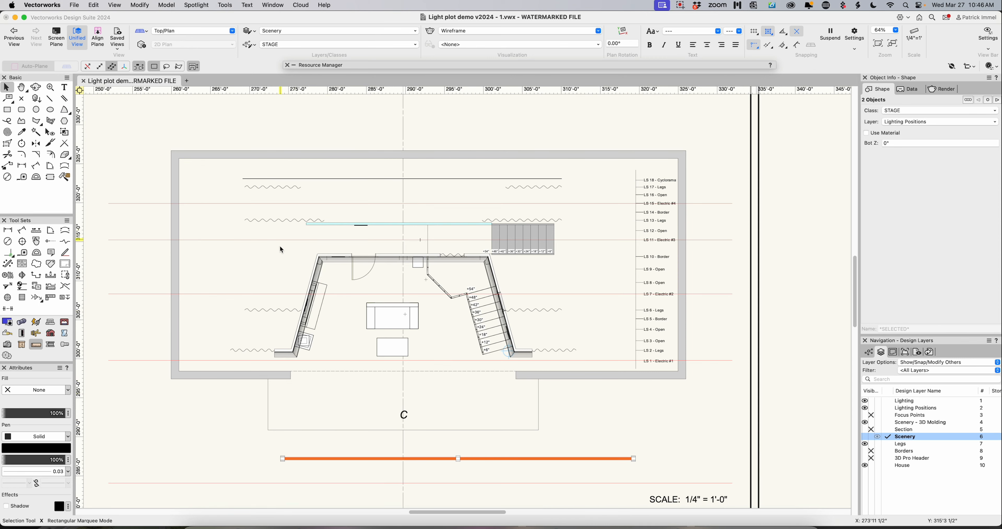
# - Group the two overlapping pipe objects and assign the group to the Lighting Positions layer
pyautogui.rightClick(493, 459)
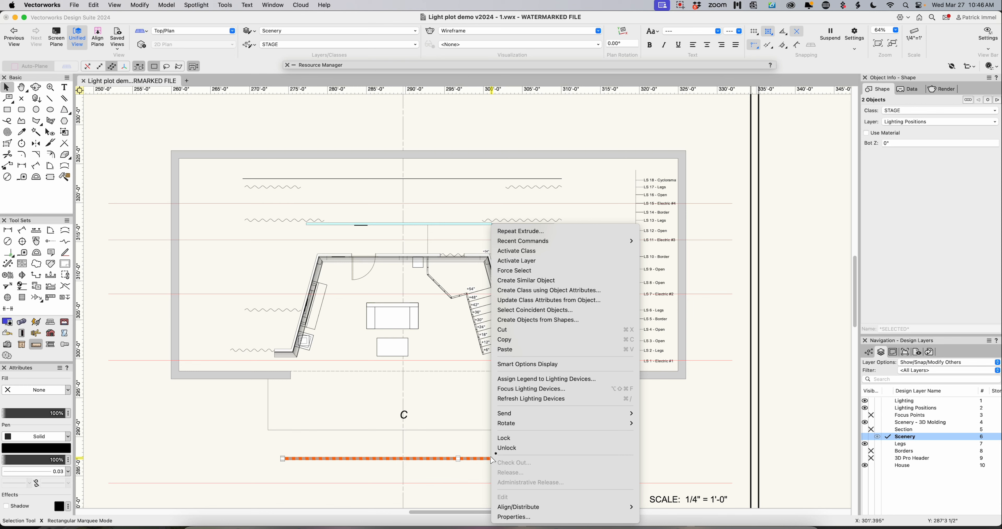
pyautogui.click(482, 463)
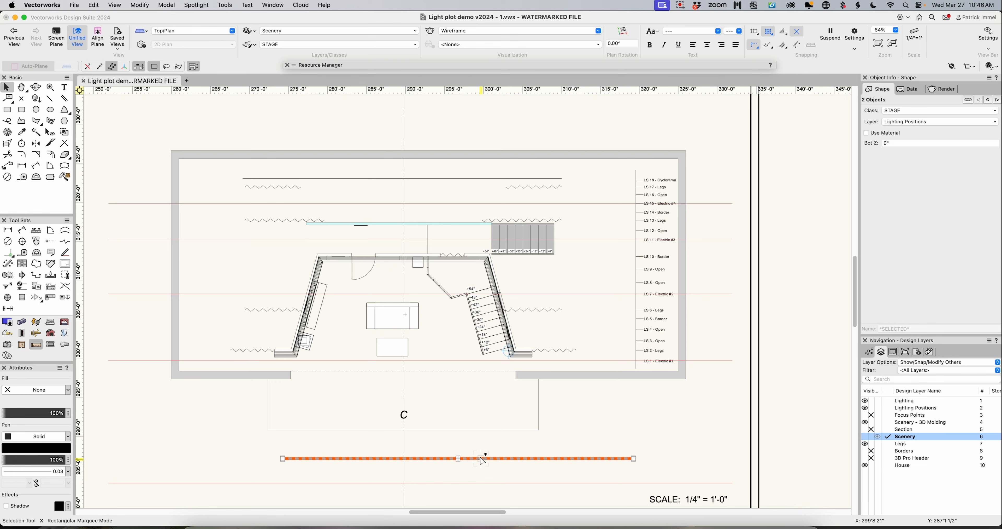
pyautogui.press('super+g')
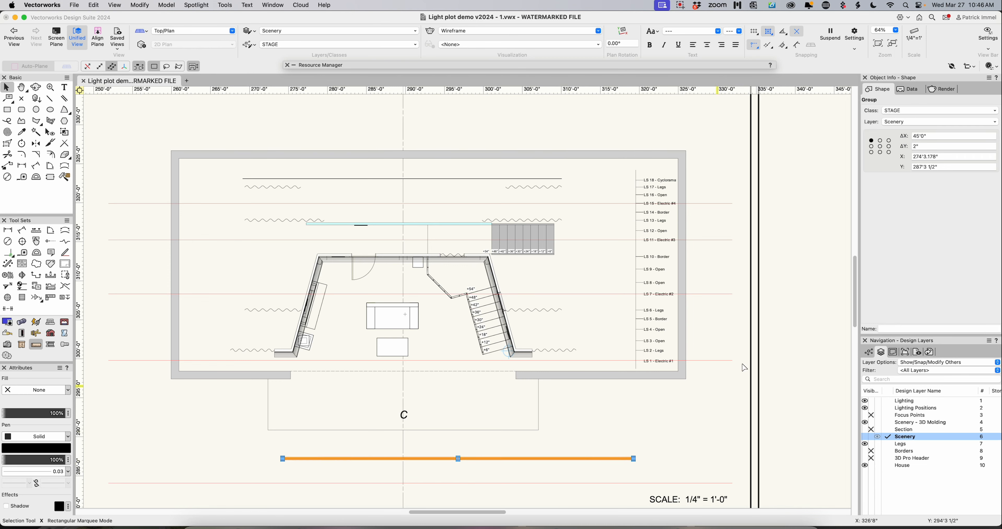
pyautogui.click(895, 128)
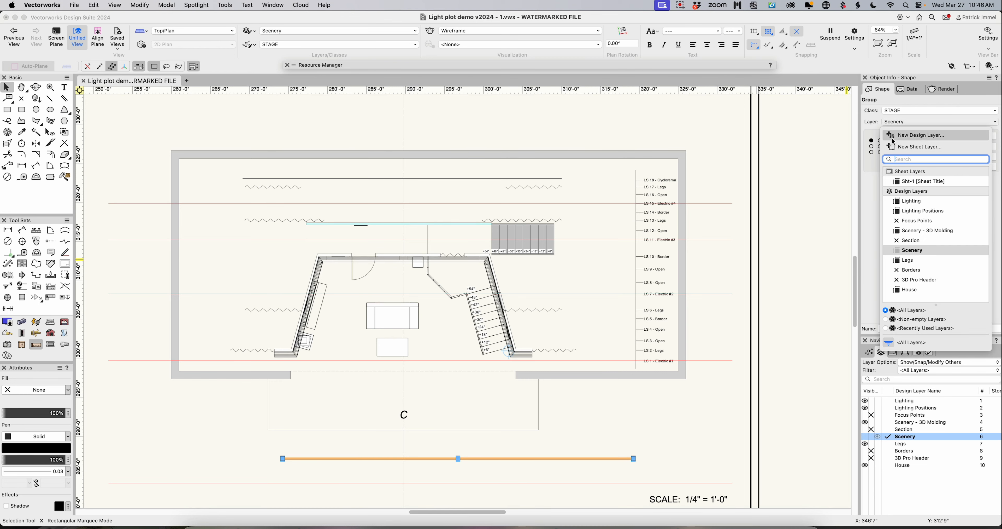
pyautogui.click(903, 212)
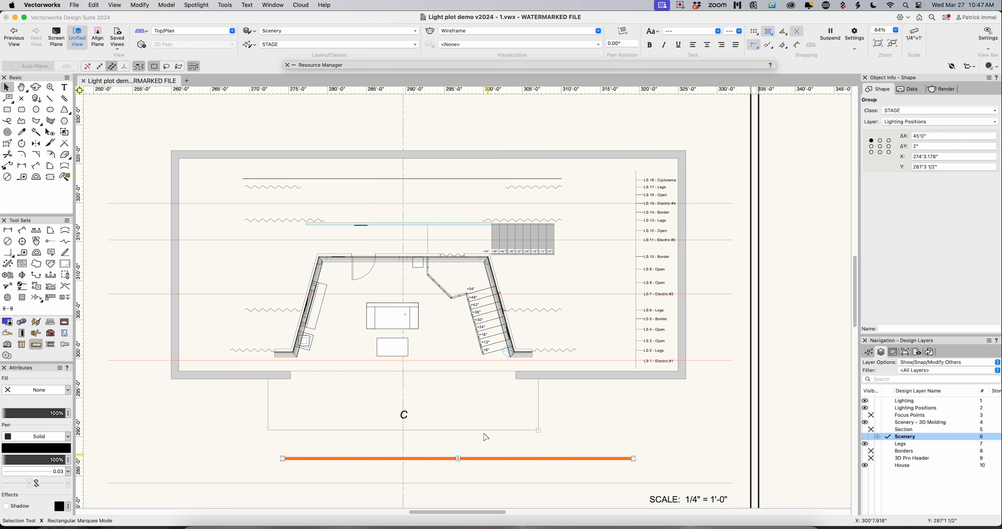
# - Create a symbol named Electric Pipe from the group, with its insertion point at the pipe's midpoint, stored in the file's top-level symbol folder
pyautogui.click(140, 5)
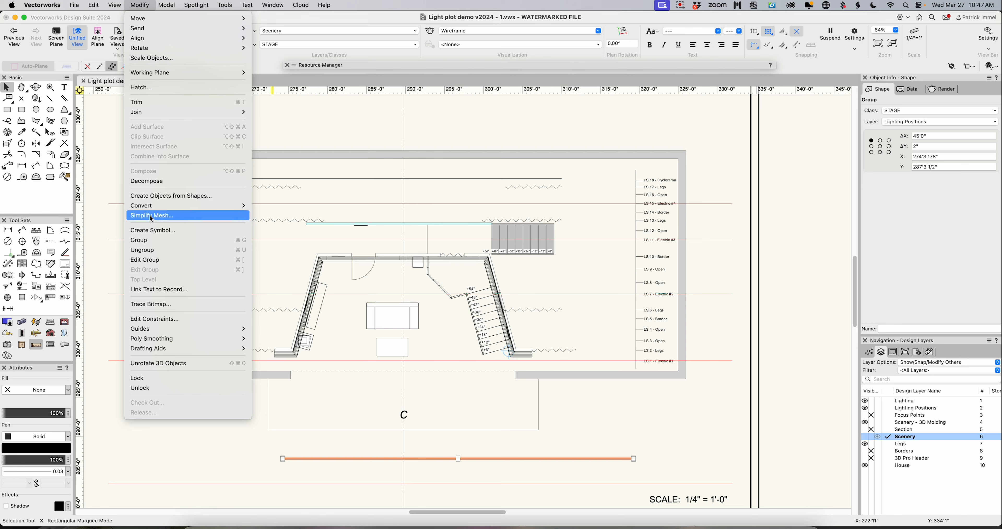
pyautogui.click(154, 230)
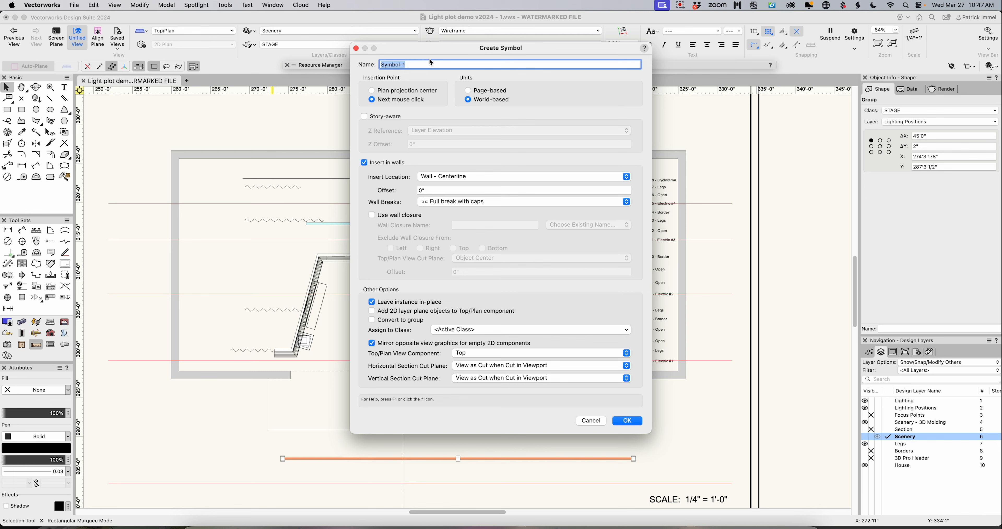
pyautogui.write('Electric Pipe')
pyautogui.click(627, 420)
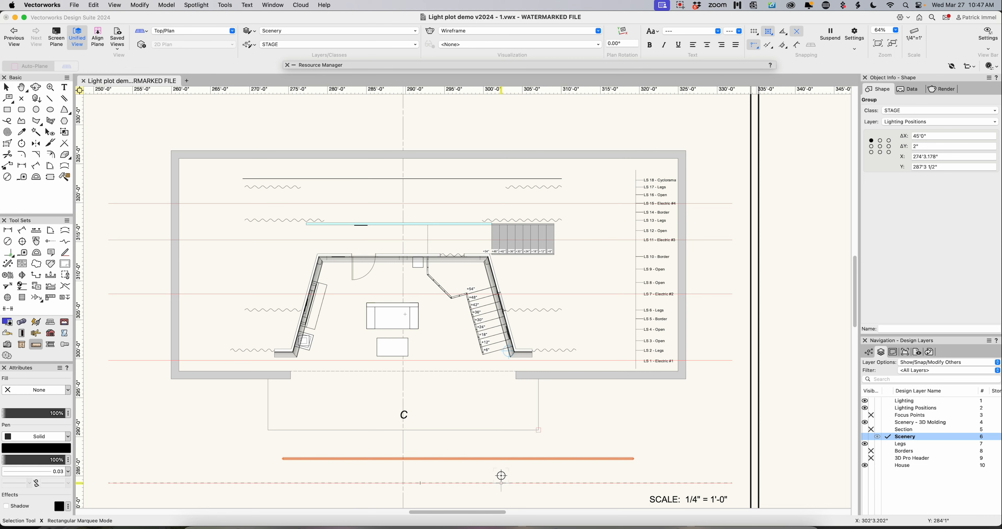
pyautogui.click(458, 458)
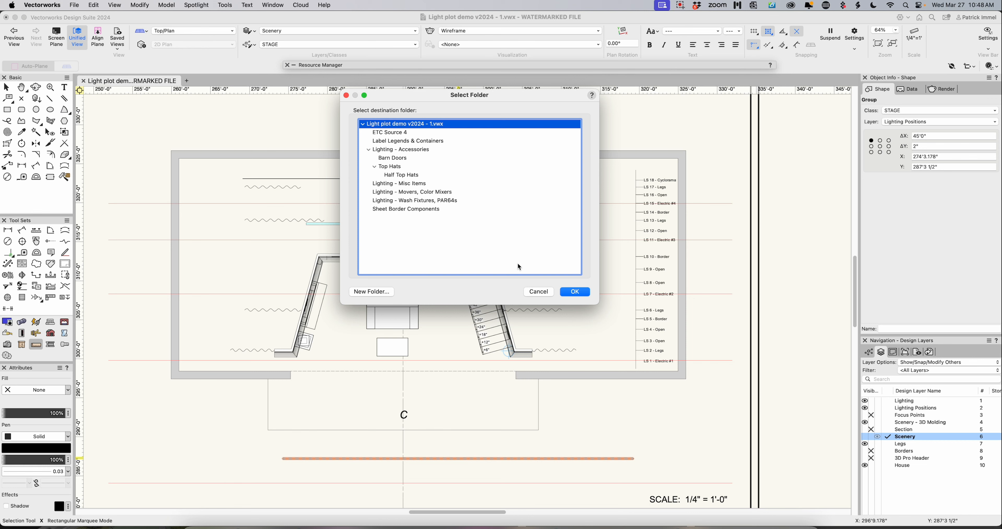
pyautogui.click(580, 292)
pyautogui.click(580, 292)
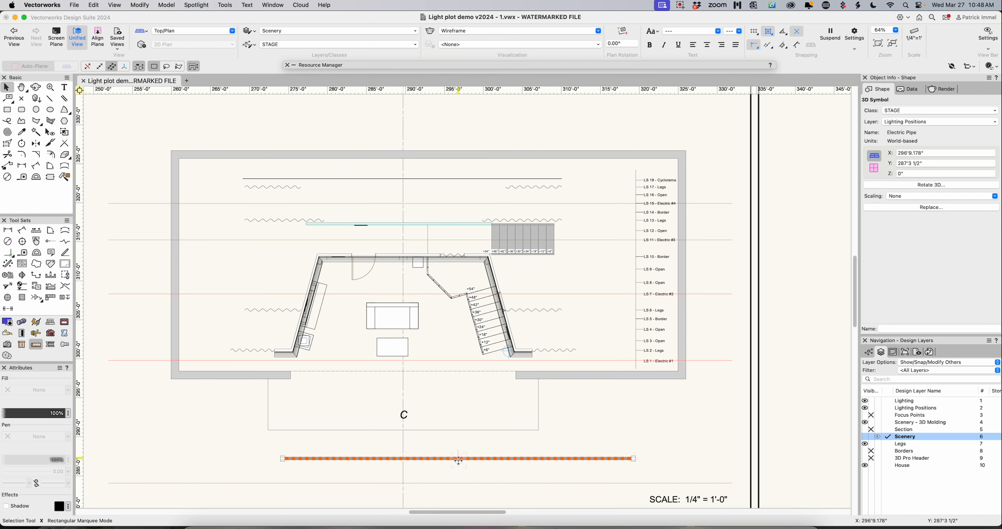
pyautogui.scroll(-1, 458, 460)
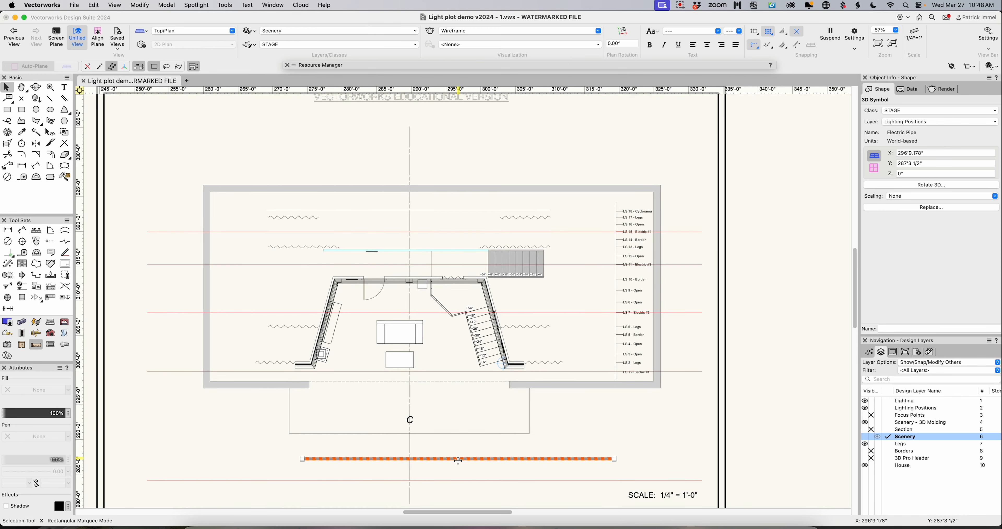
# - Centre the Electric Pipe symbol on the red front-of-house line at the stage centre line and set its Z height to 20'
pyautogui.moveTo(458, 460); pyautogui.dragTo(409, 476)
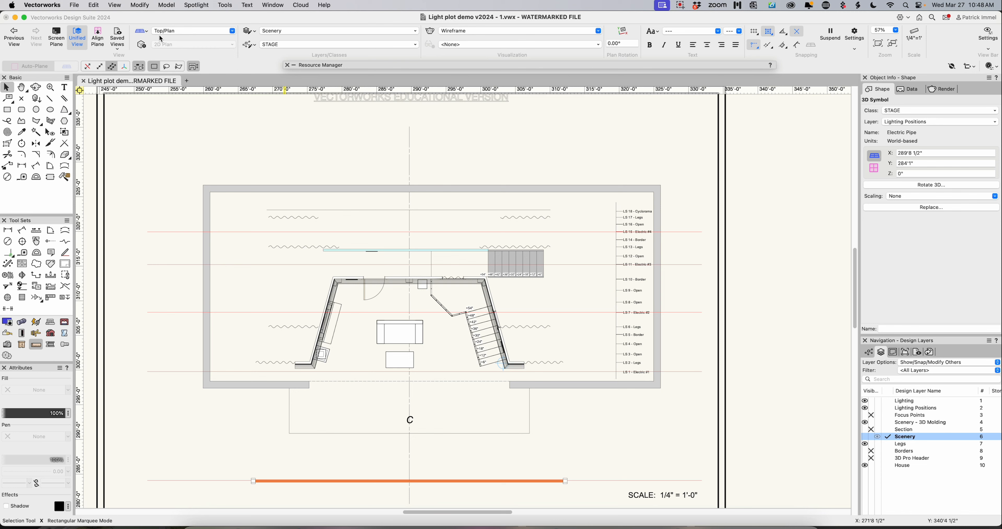
pyautogui.click(173, 31)
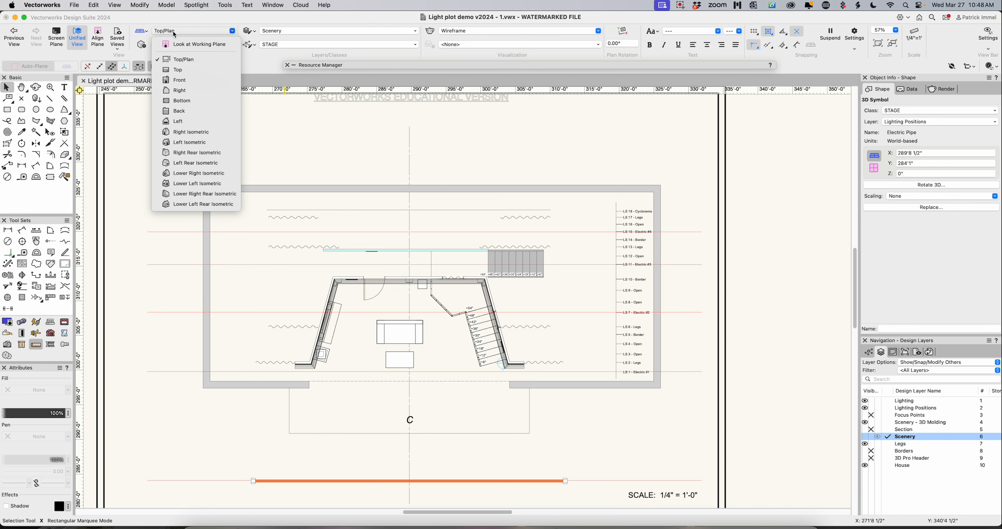
pyautogui.click(191, 87)
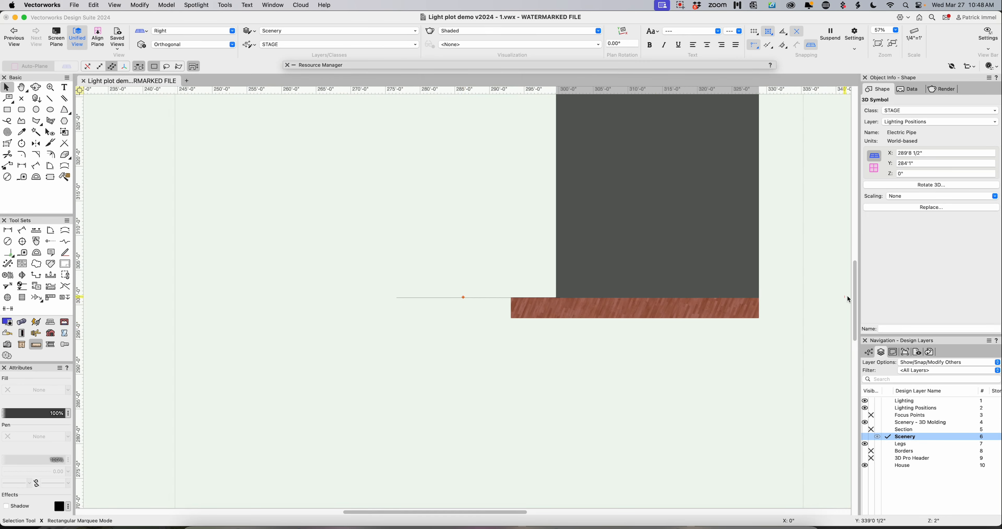
pyautogui.scroll(5, 858, 293)
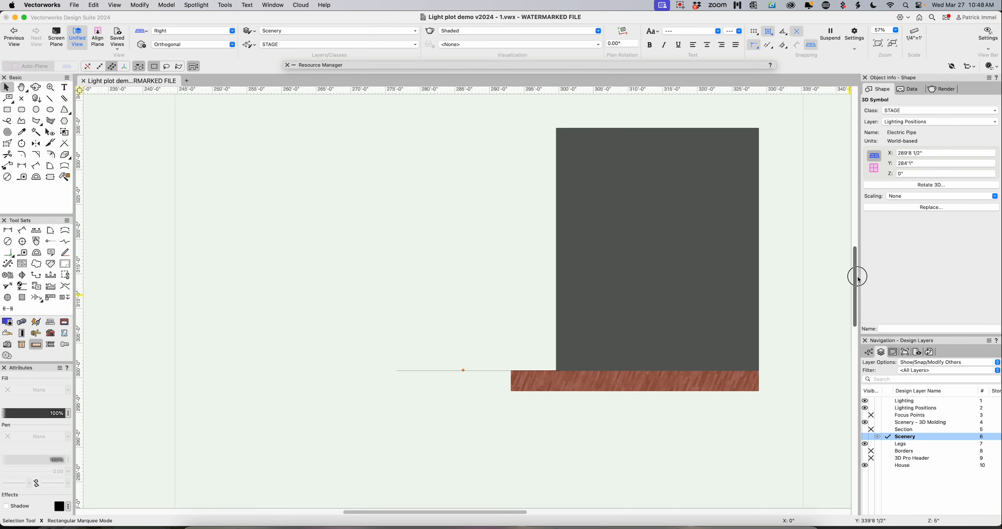
pyautogui.moveTo(857, 271); pyautogui.dragTo(857, 270)
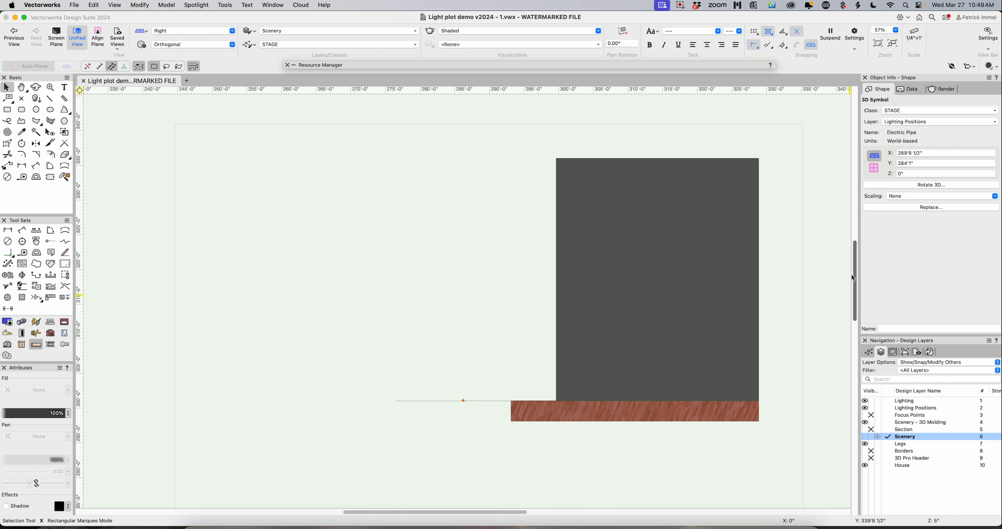
pyautogui.click(910, 173)
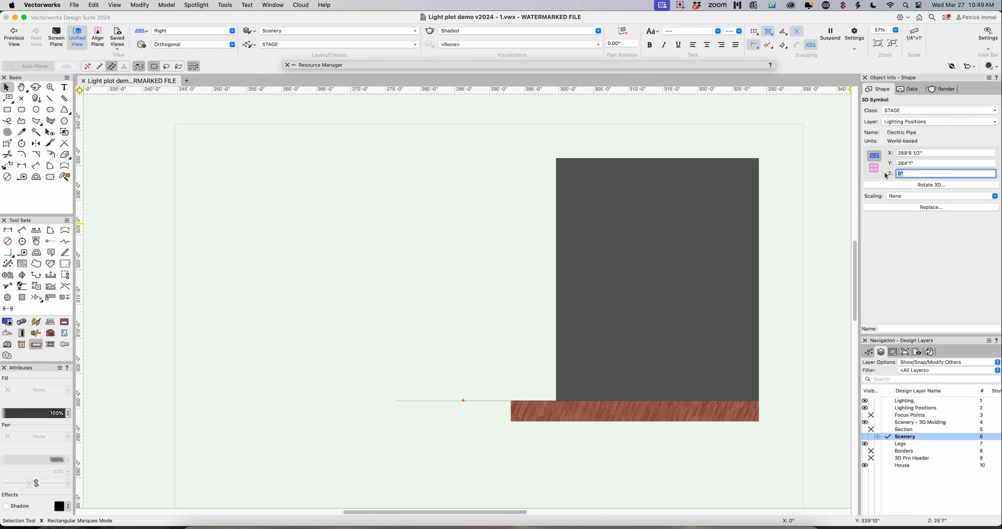
pyautogui.write("20'")
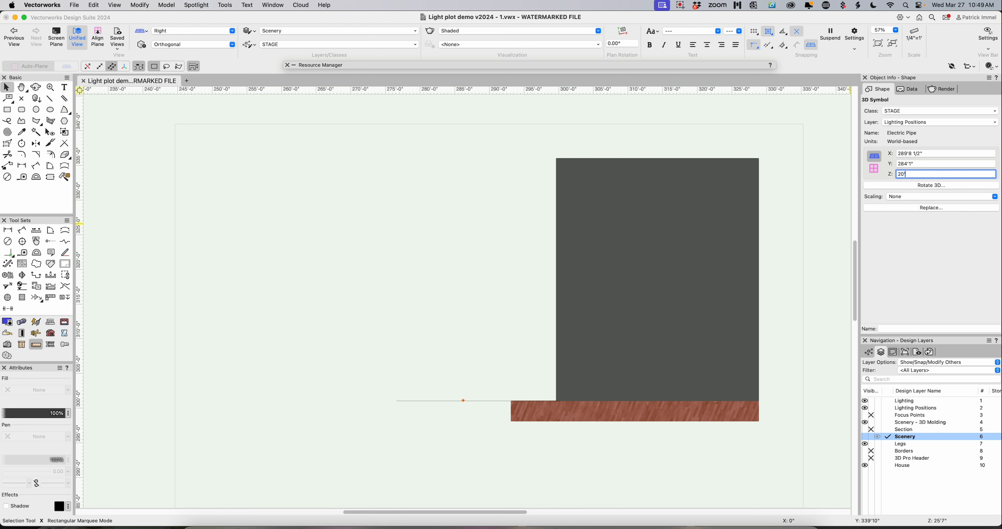
pyautogui.press('Return')
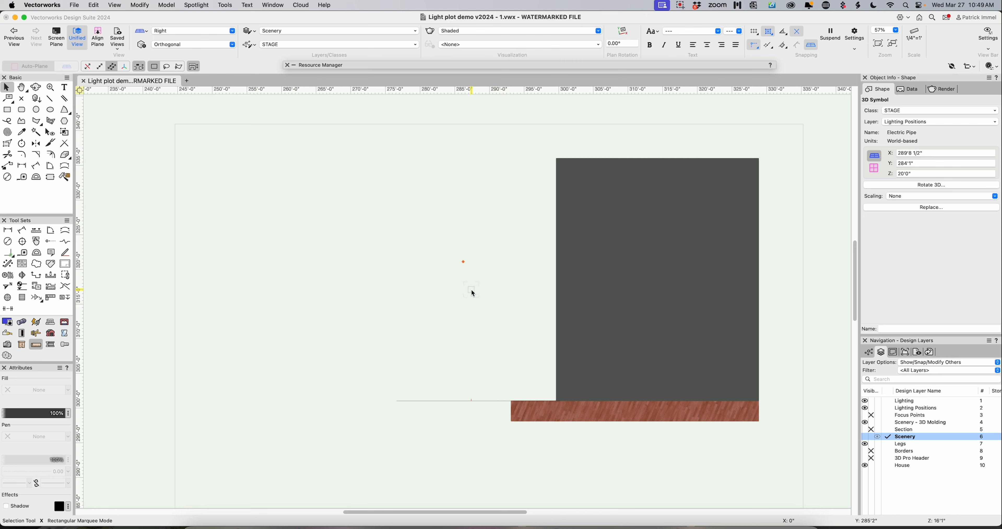
# - Check the raised pipe against the set in a 3D view, and delete the red guide line beneath it in Top/Plan view
pyautogui.hotkey('shift', 'c')
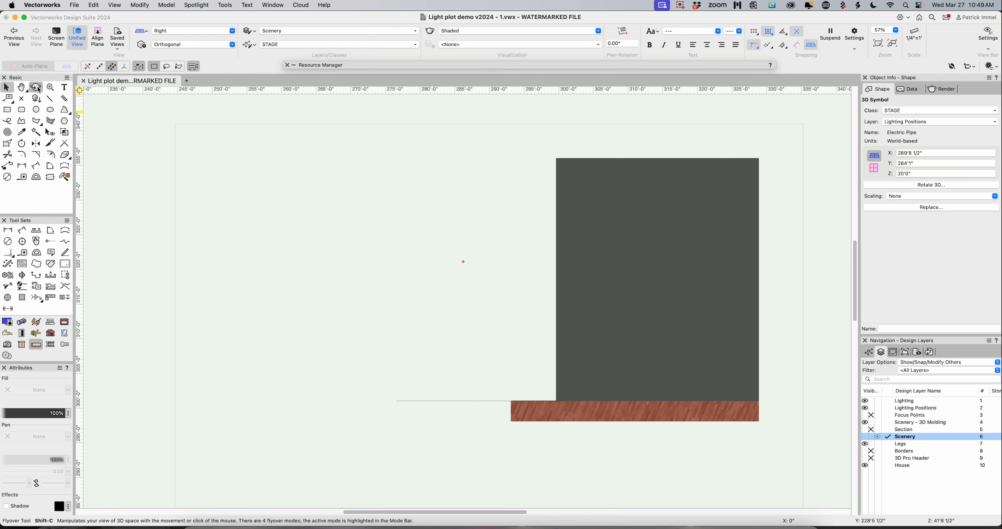
pyautogui.moveTo(288, 201); pyautogui.dragTo(441, 280)
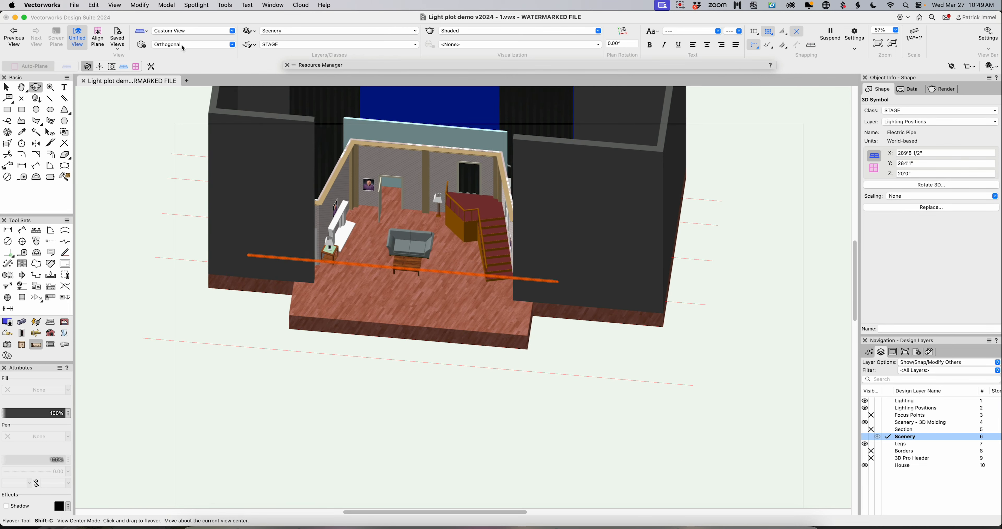
pyautogui.click(187, 32)
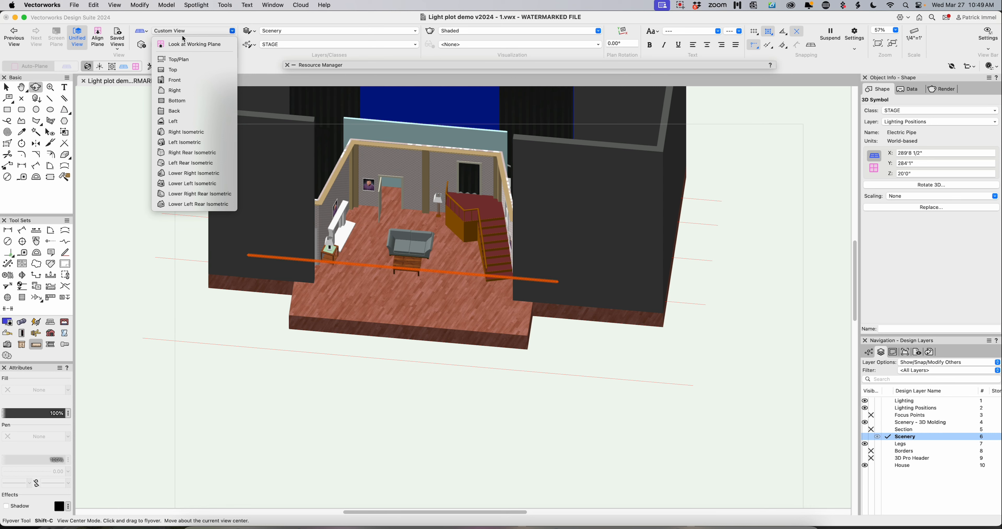
pyautogui.click(176, 59)
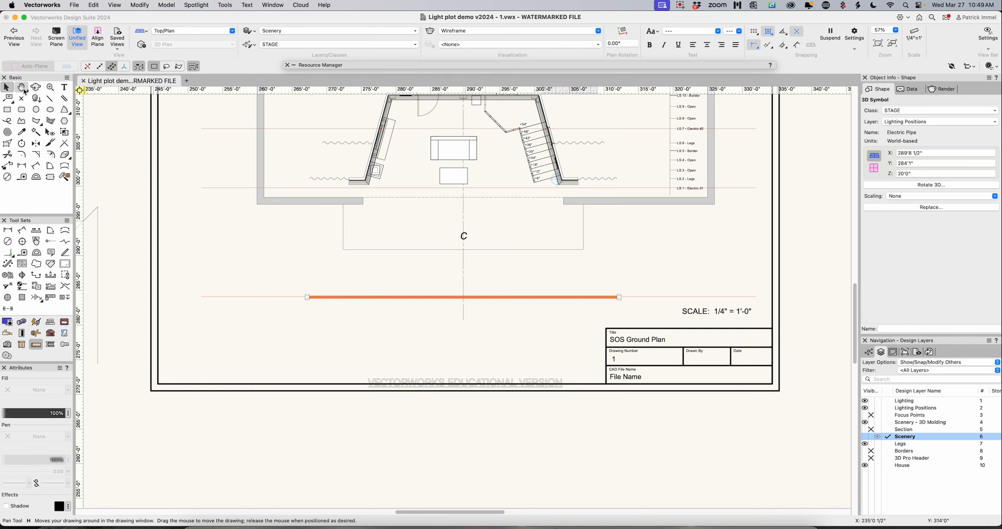
pyautogui.click(649, 297)
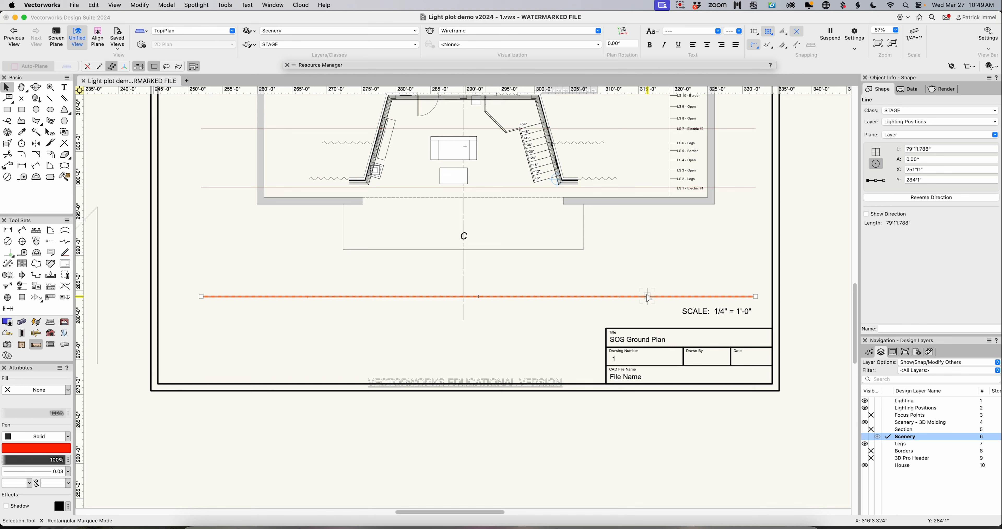
pyautogui.press('Delete')
# - Convert the front-of-house Electric Pipe symbol to a hanging position named FOH, accepting its 3D-only geometry
pyautogui.click(562, 299)
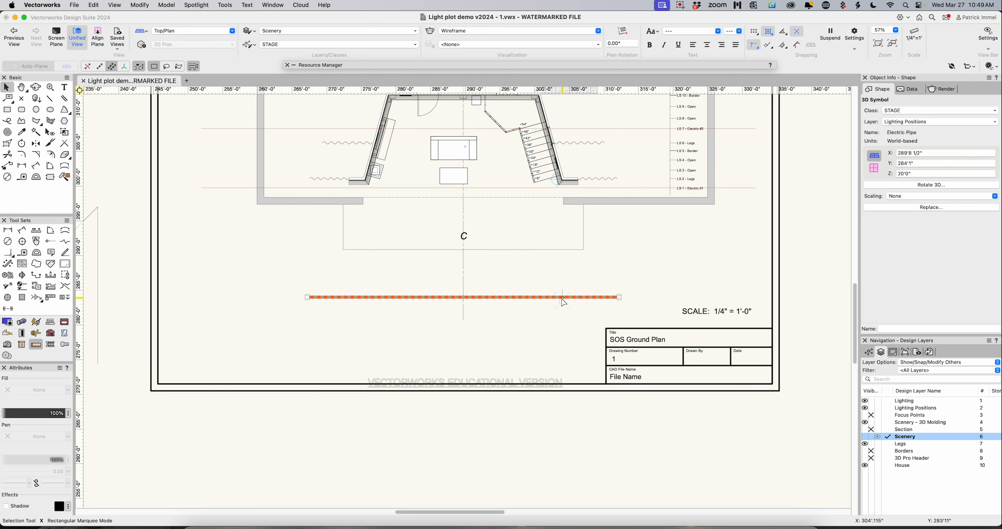
pyautogui.scroll(5, 563, 300)
pyautogui.scroll(-2, 553, 298)
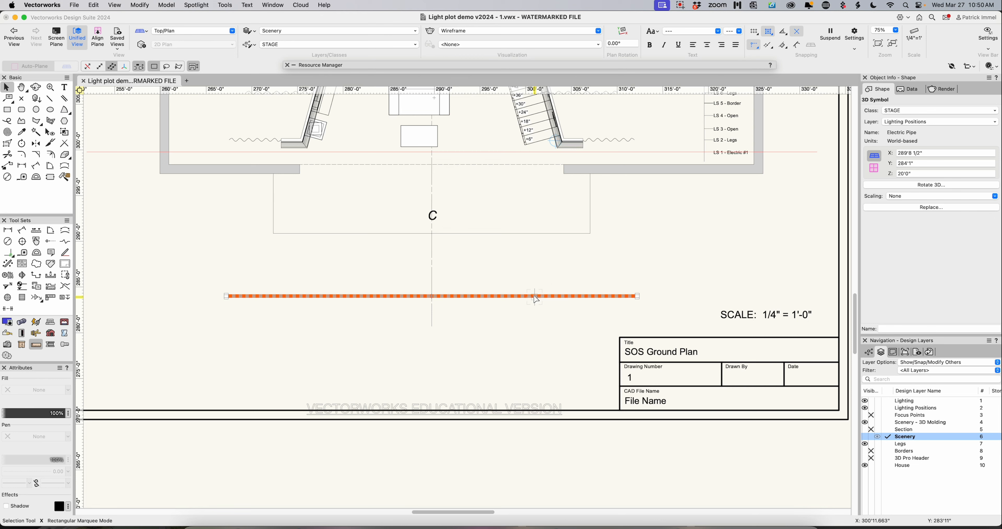
pyautogui.click(197, 5)
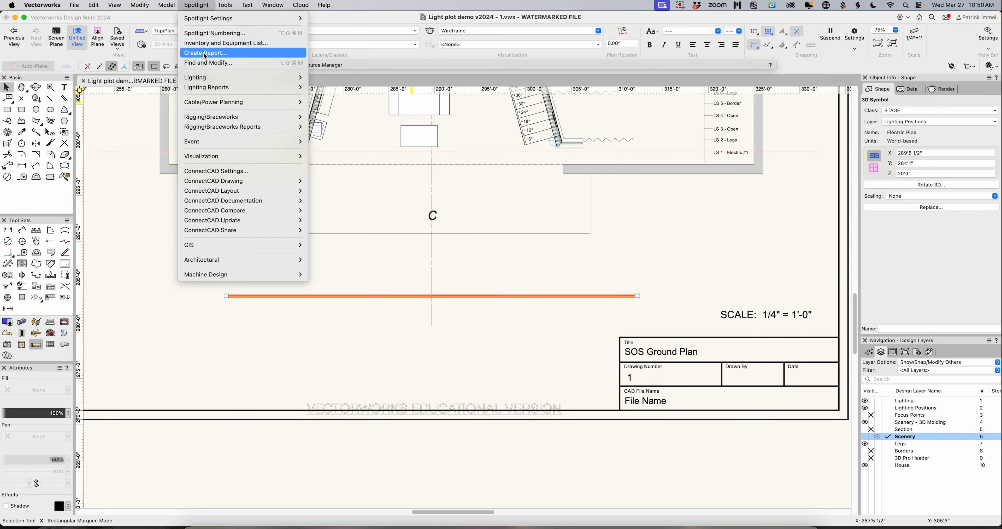
pyautogui.moveTo(207, 82)
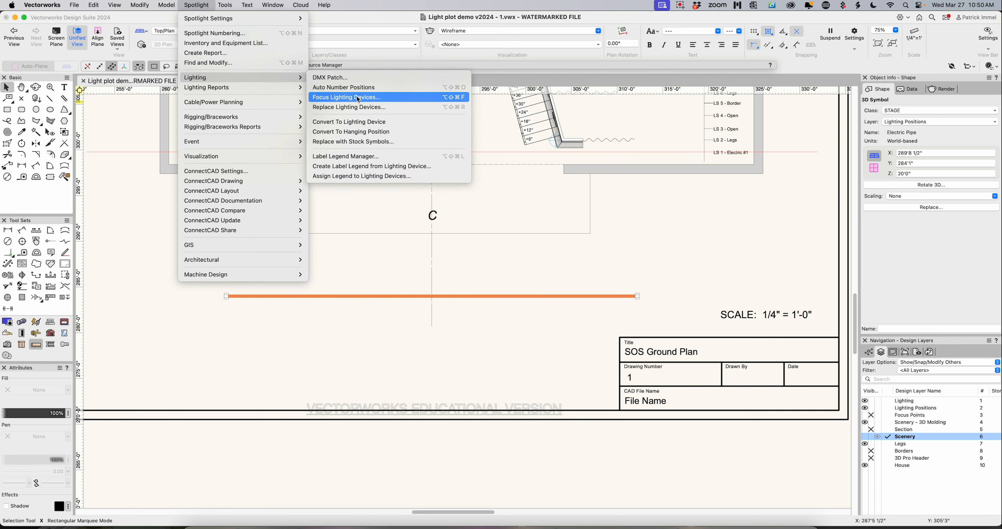
pyautogui.click(364, 135)
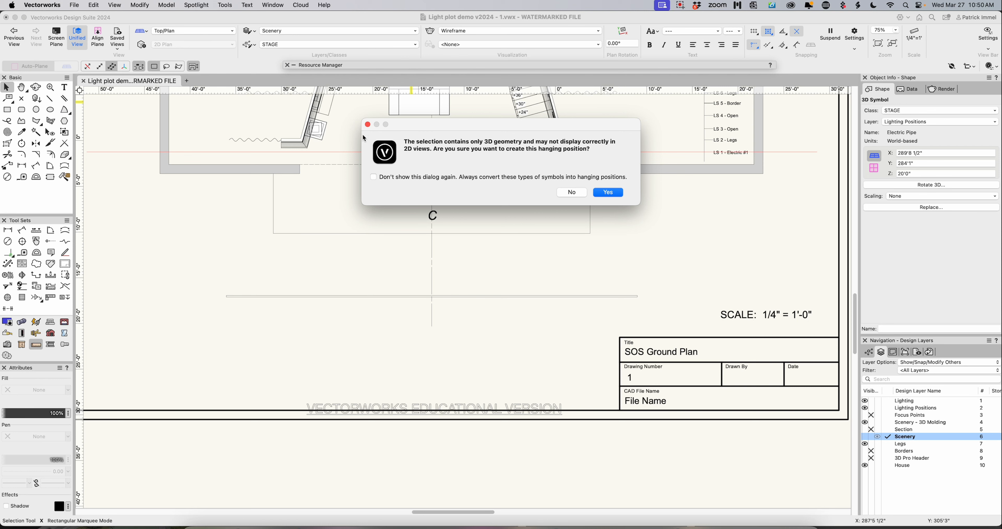
pyautogui.click(609, 193)
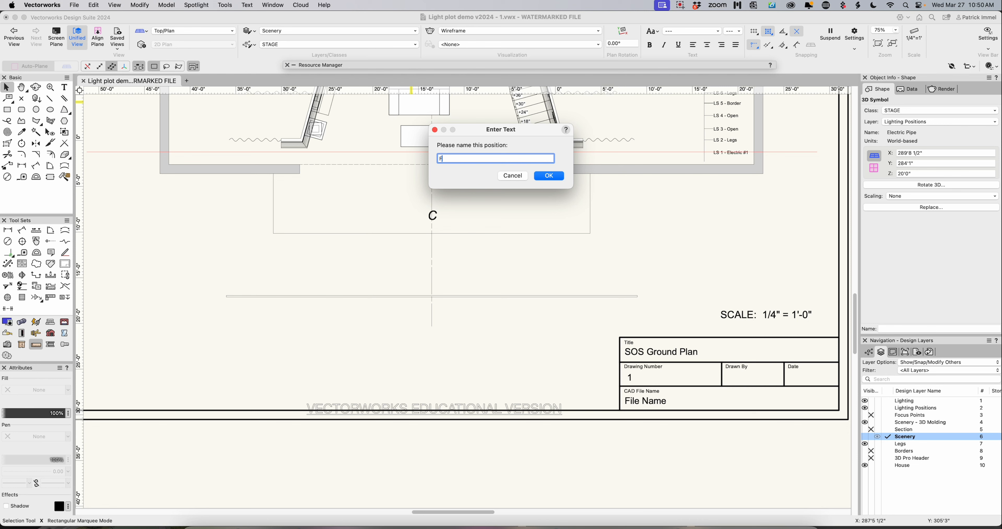
pyautogui.write('FOH')
pyautogui.press('Return')
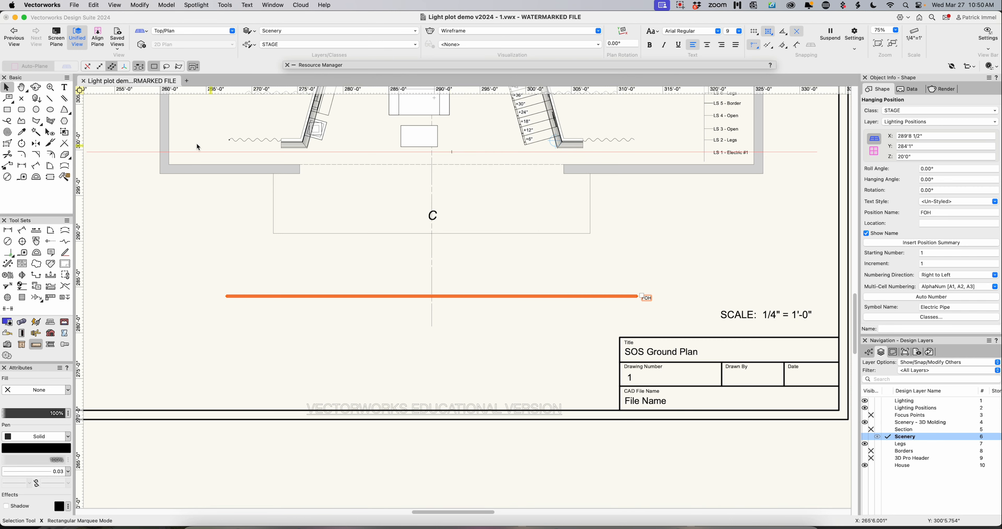
# - Check the FOH position in 3D, and in Top/Plan view copy it onto the LS 1 - Electric #1 line with the position name ELEC 1
pyautogui.click(36, 88)
pyautogui.moveTo(405, 213)
pyautogui.mouseDown()
pyautogui.moveTo(537, 281)
pyautogui.moveTo(505, 134)
pyautogui.moveTo(425, 128)
pyautogui.moveTo(427, 188)
pyautogui.moveTo(463, 258)
pyautogui.moveTo(557, 246)
pyautogui.moveTo(584, 220)
pyautogui.moveTo(599, 180)
pyautogui.moveTo(599, 127)
pyautogui.moveTo(512, 149)
pyautogui.moveTo(430, 136)
pyautogui.moveTo(472, 152)
pyautogui.moveTo(512, 136)
pyautogui.moveTo(575, 146)
pyautogui.moveTo(536, 179)
pyautogui.moveTo(477, 154)
pyautogui.mouseUp()
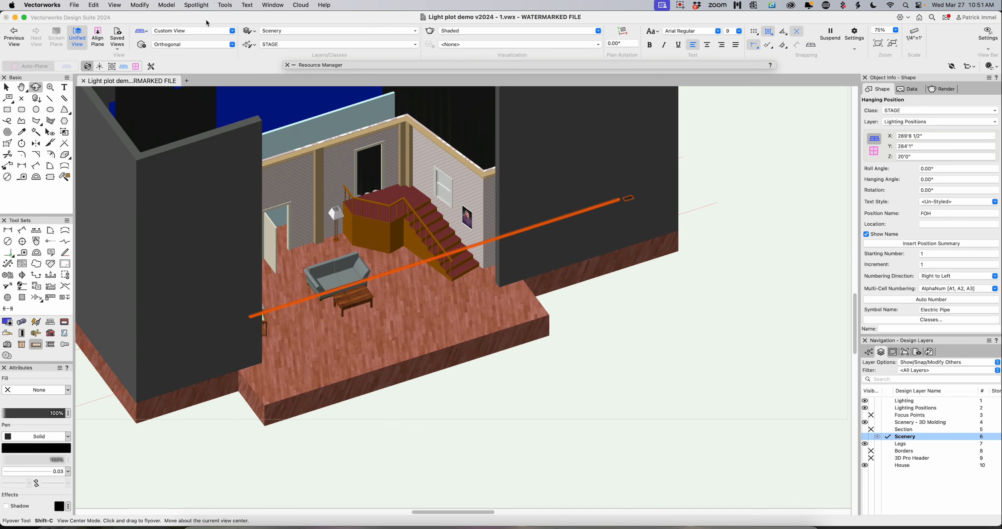
pyautogui.click(199, 30)
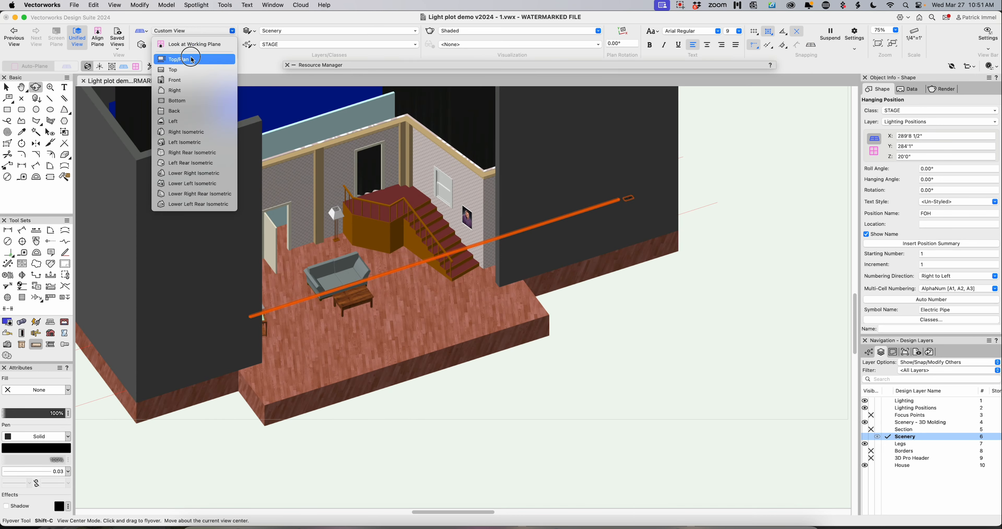
pyautogui.click(174, 59)
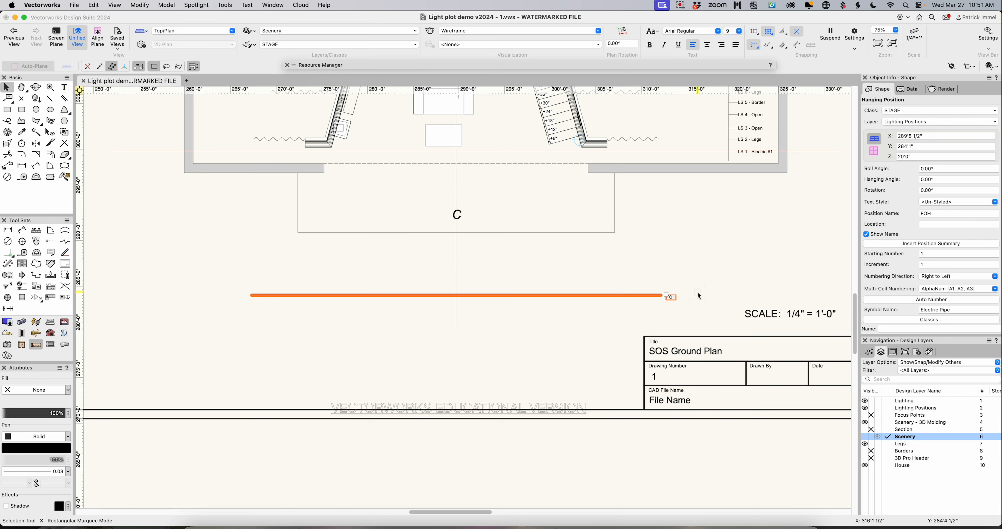
pyautogui.scroll(5, 856, 324)
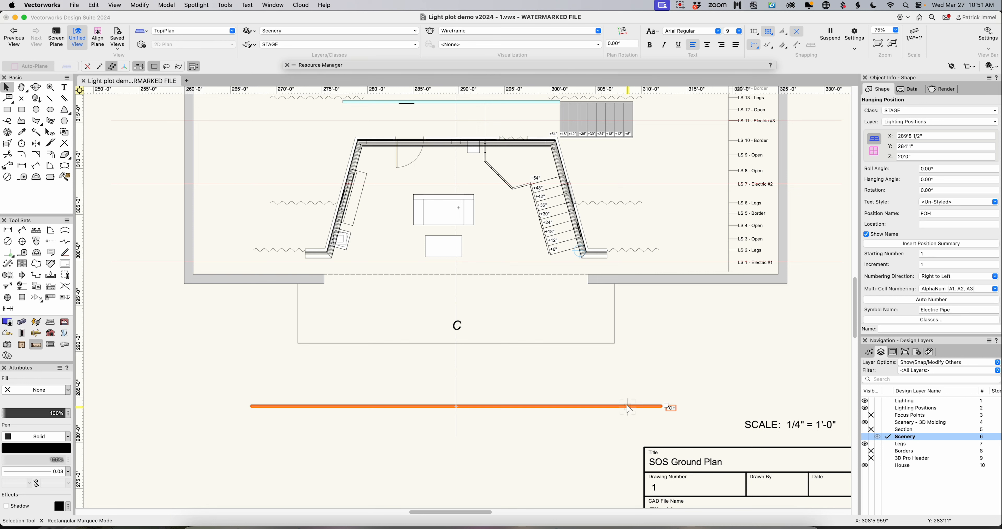
pyautogui.moveTo(629, 409); pyautogui.dragTo(644, 266)
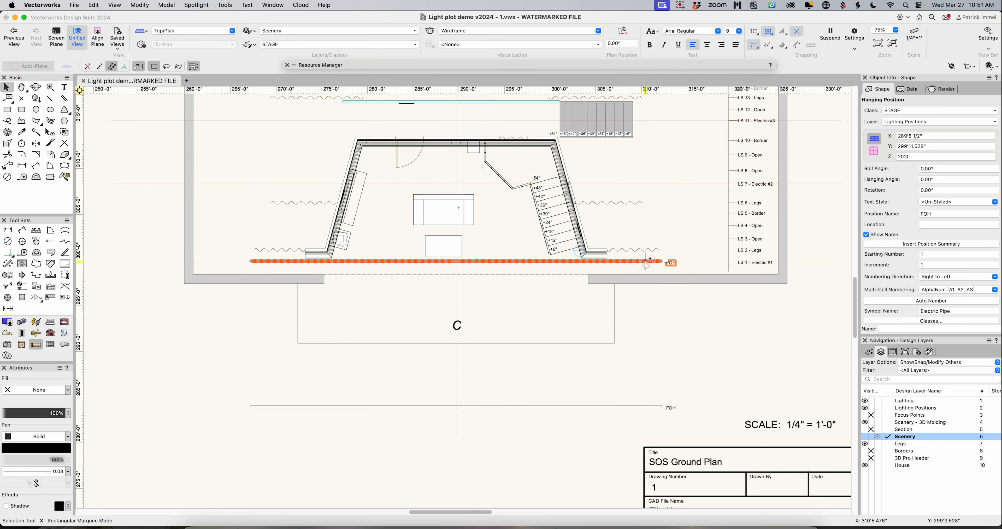
pyautogui.doubleClick(950, 214)
pyautogui.write('ELEC 1')
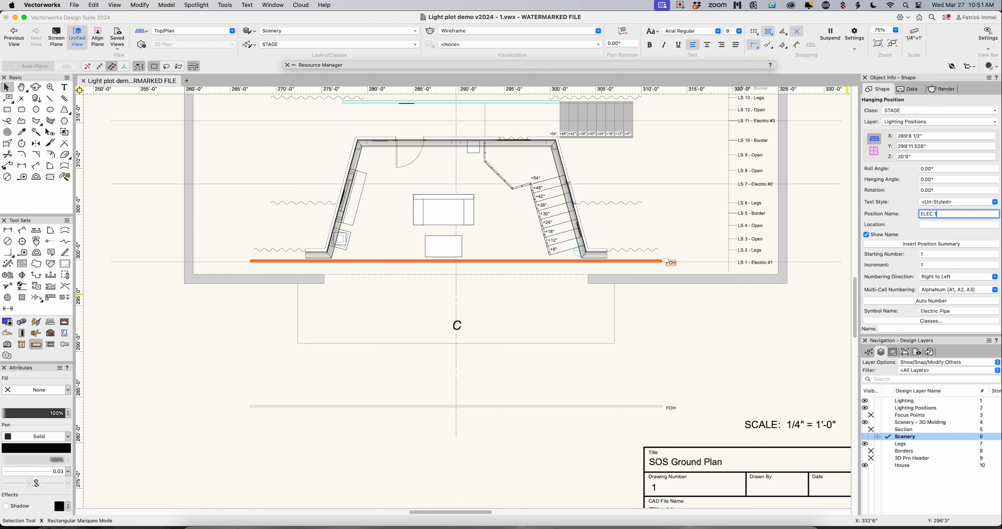
pyautogui.press('Return')
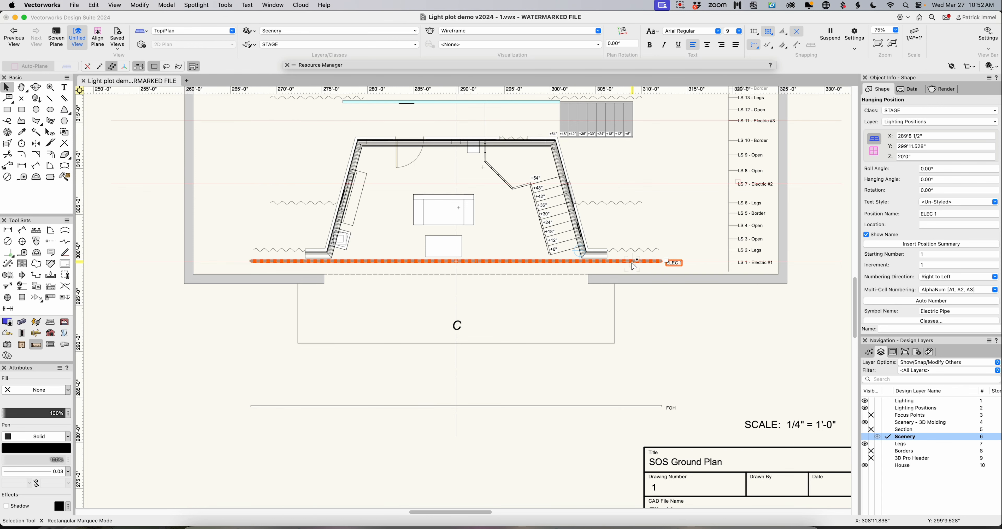
# - Copy the ELEC 1 hanging position onto the Electric #2, Electric #3 and Electric #4 lines
pyautogui.moveTo(634, 266); pyautogui.dragTo(661, 125)
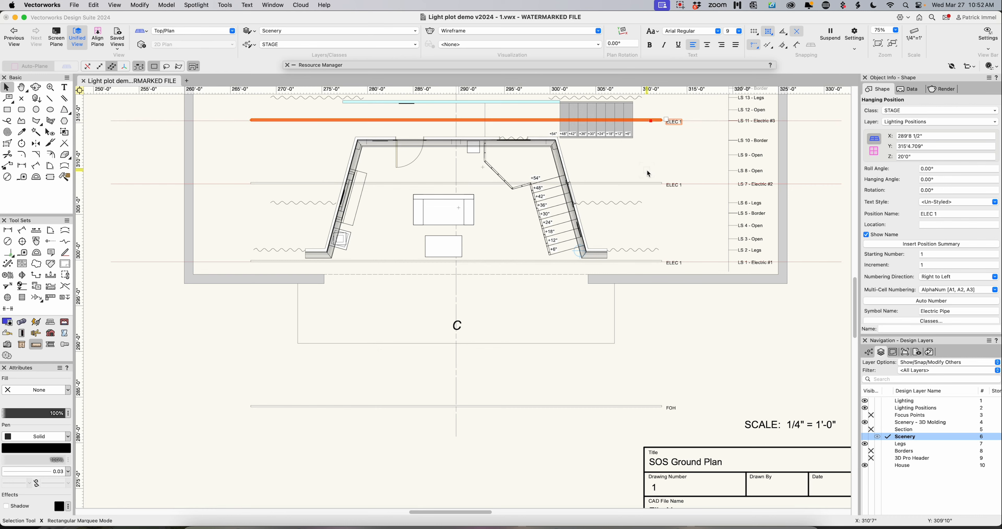
pyautogui.scroll(3, 852, 286)
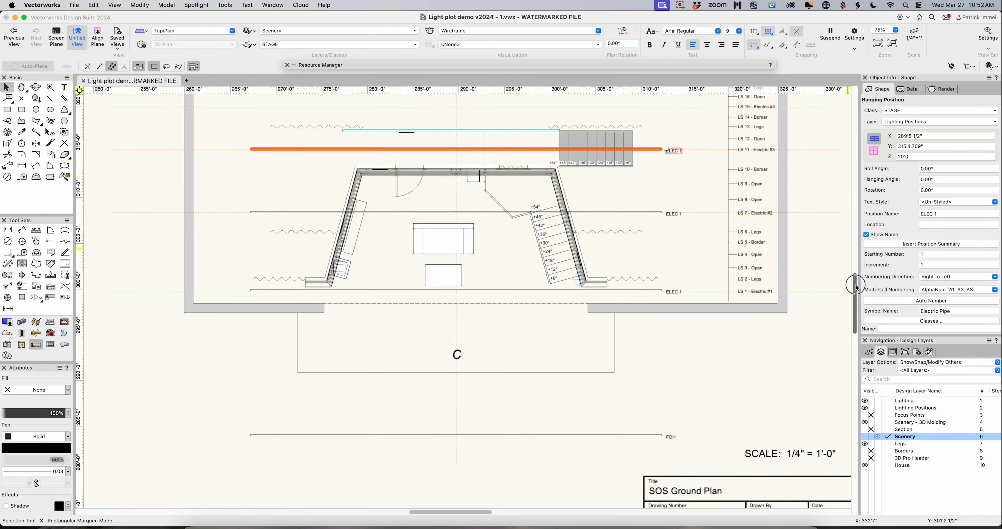
pyautogui.moveTo(652, 180); pyautogui.dragTo(654, 137)
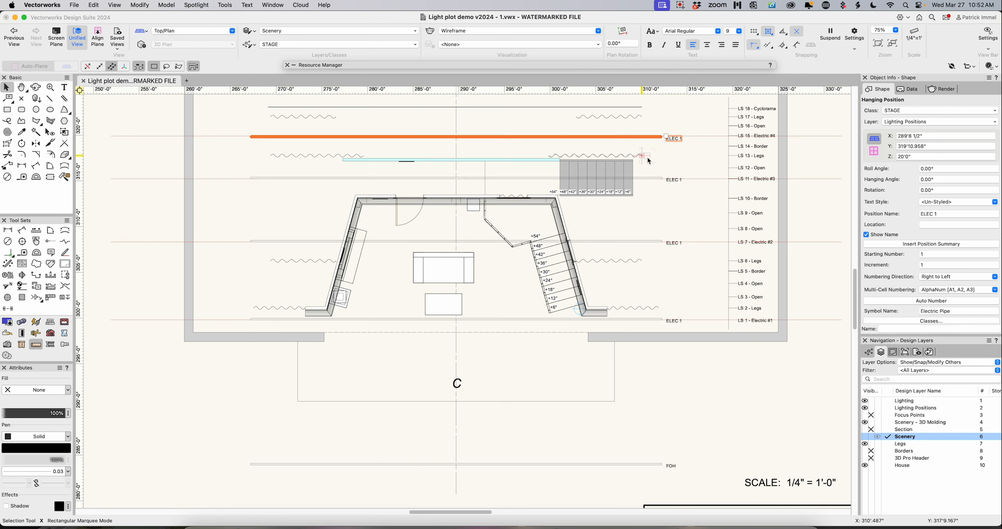
# - Rename the hanging positions on the Electric #2, Electric #3 and Electric #4 lines as ELEC 2, ELEC 3 and ELEC 4
pyautogui.click(648, 240)
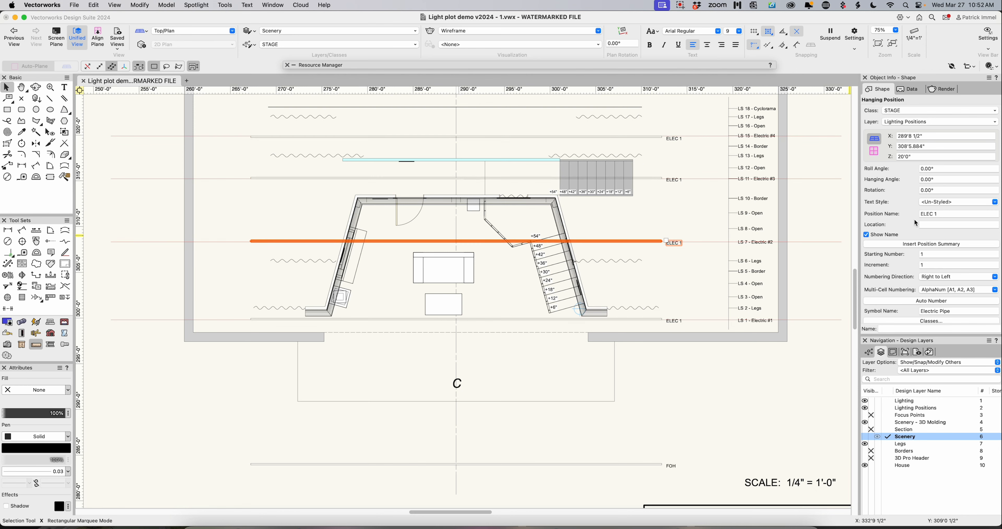
pyautogui.doubleClick(946, 214)
pyautogui.write('2')
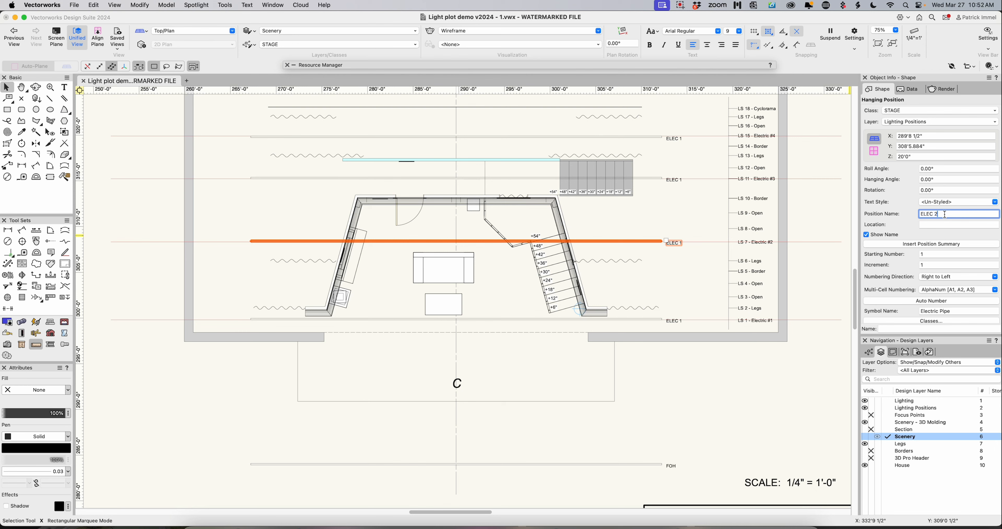
pyautogui.click(658, 179)
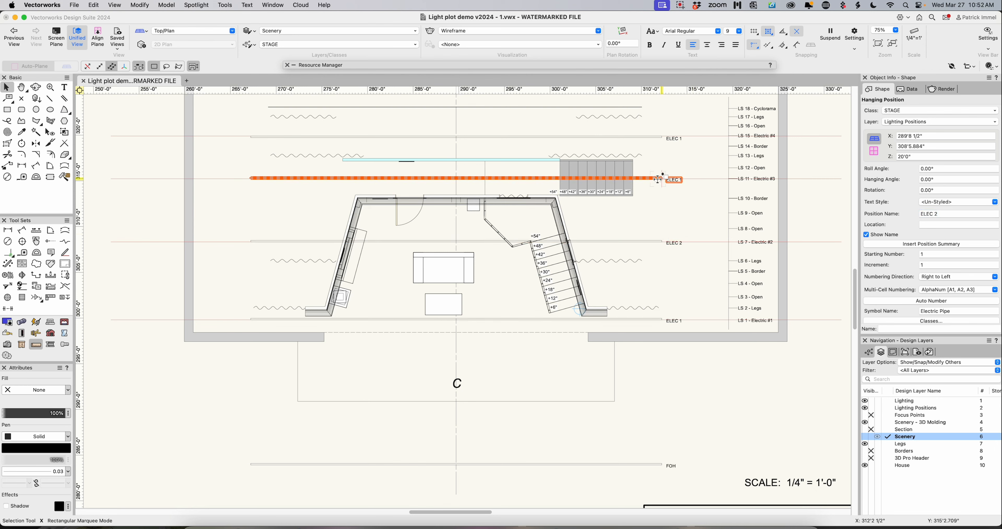
pyautogui.doubleClick(937, 214)
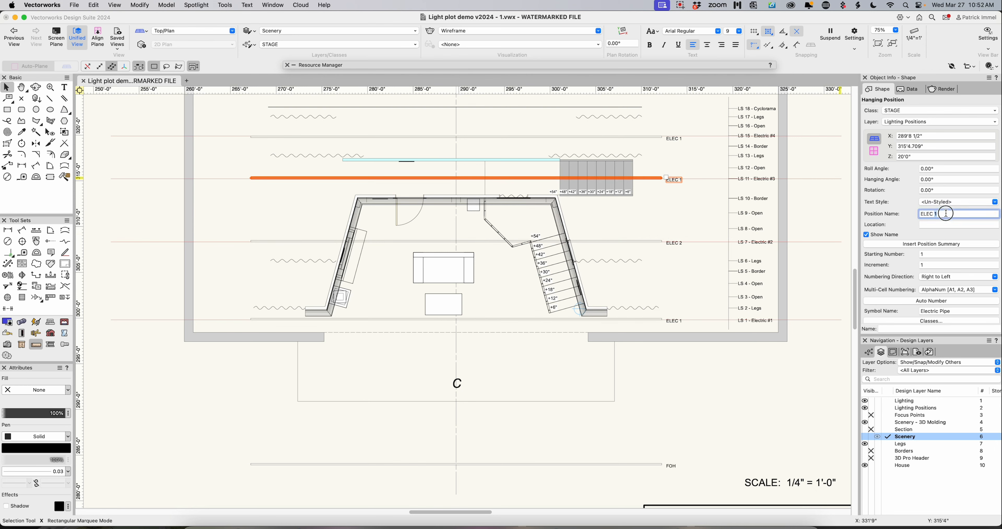
pyautogui.write('3')
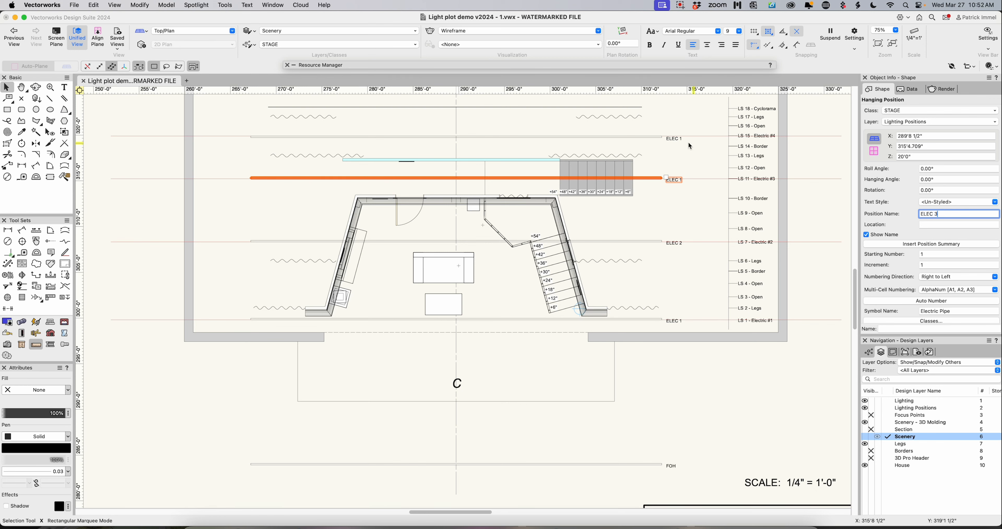
pyautogui.click(663, 137)
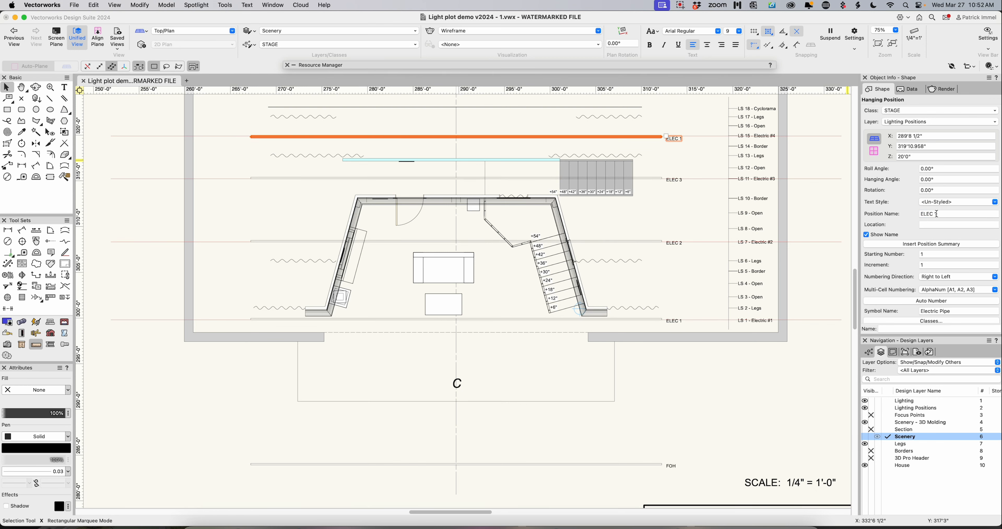
pyautogui.doubleClick(939, 213)
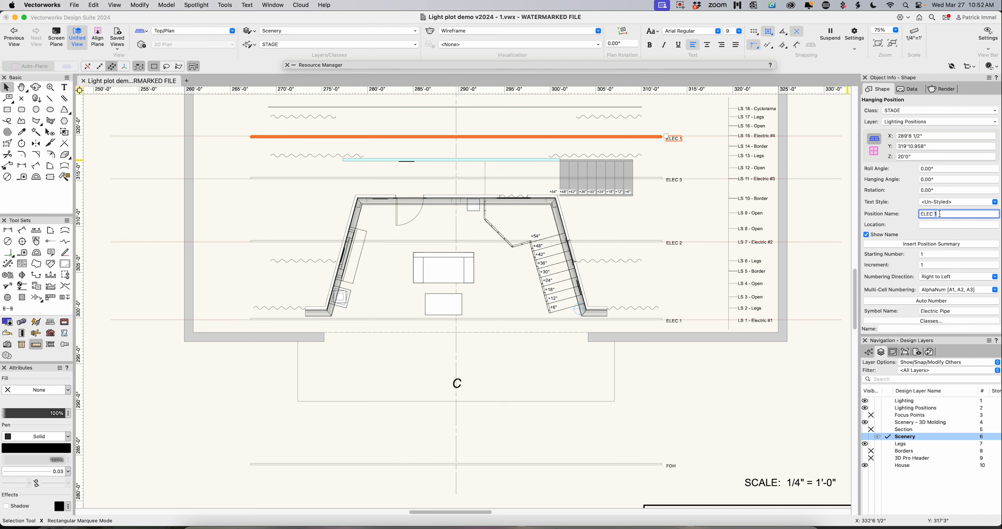
pyautogui.write('4')
# - Delete the red guide lines running along the four electric positions
pyautogui.click(706, 137)
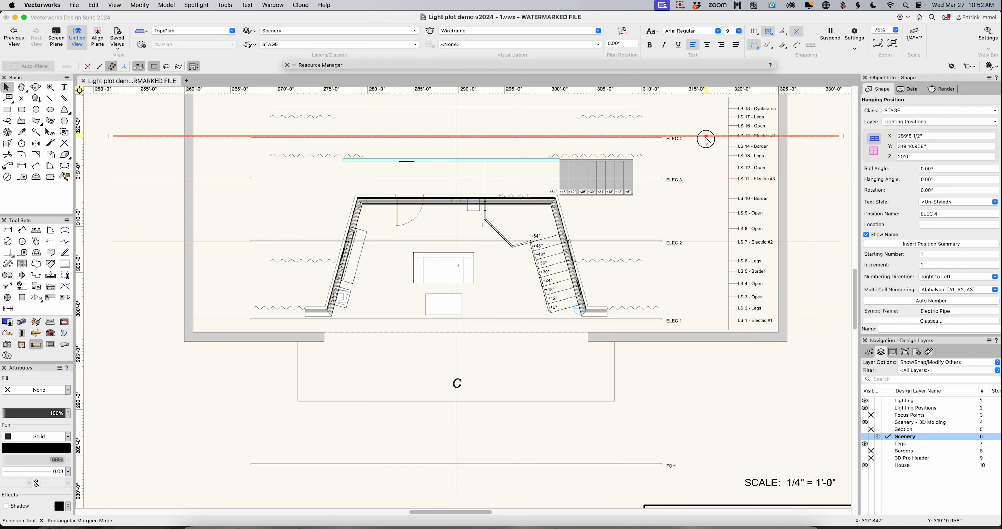
pyautogui.click(707, 155)
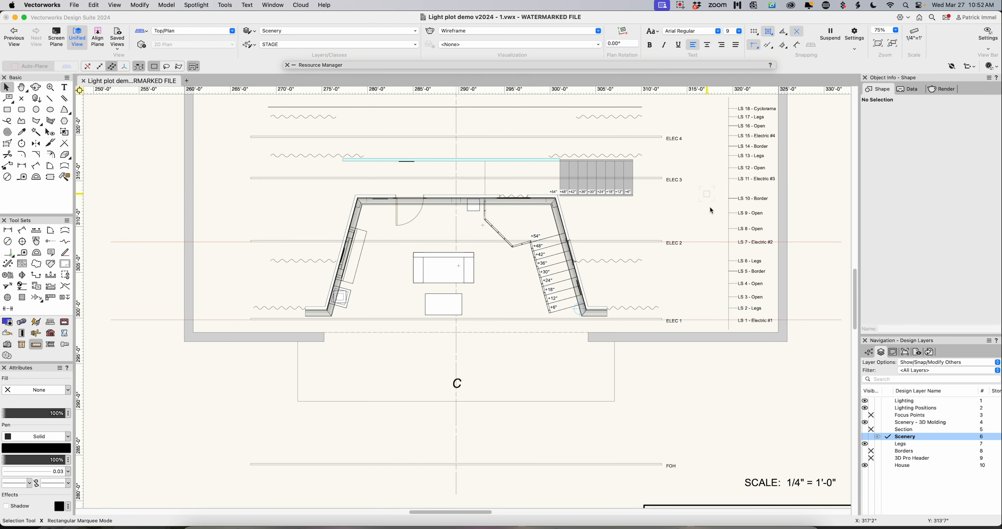
pyautogui.click(710, 320)
pyautogui.press('Delete')
# - Select the ELEC 1 to ELEC 4 and FOH hanging positions together to review them as a group, and clear the selection
pyautogui.click(661, 319)
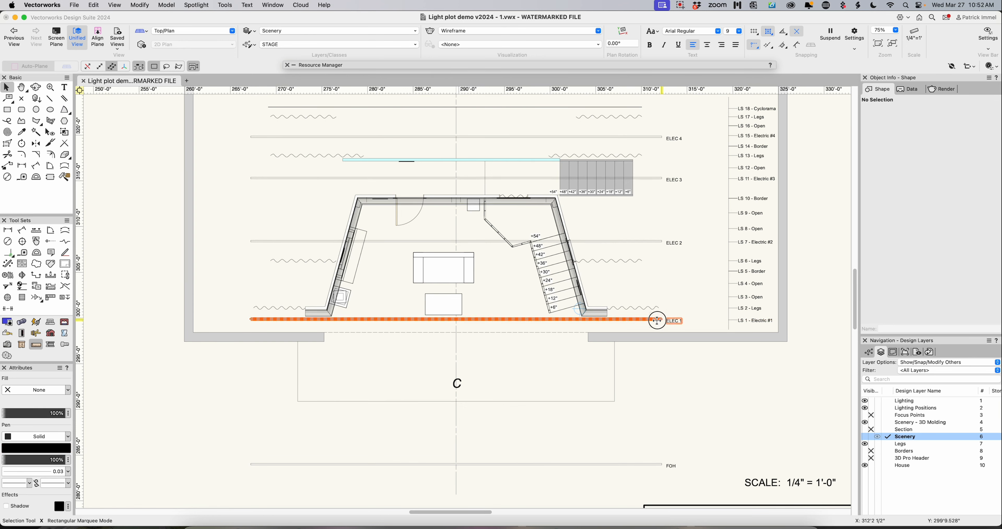
pyautogui.keyDown('shift'); pyautogui.click(661, 240); pyautogui.keyUp('shift')
pyautogui.keyDown('shift'); pyautogui.click(658, 177); pyautogui.keyUp('shift')
pyautogui.keyDown('shift'); pyautogui.click(658, 137); pyautogui.keyUp('shift')
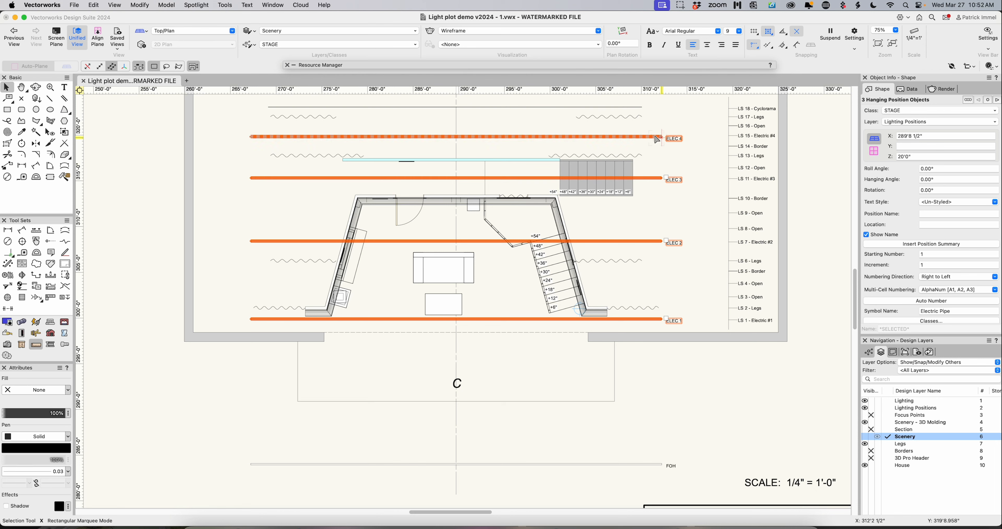
pyautogui.keyDown('shift'); pyautogui.click(612, 464); pyautogui.keyUp('shift')
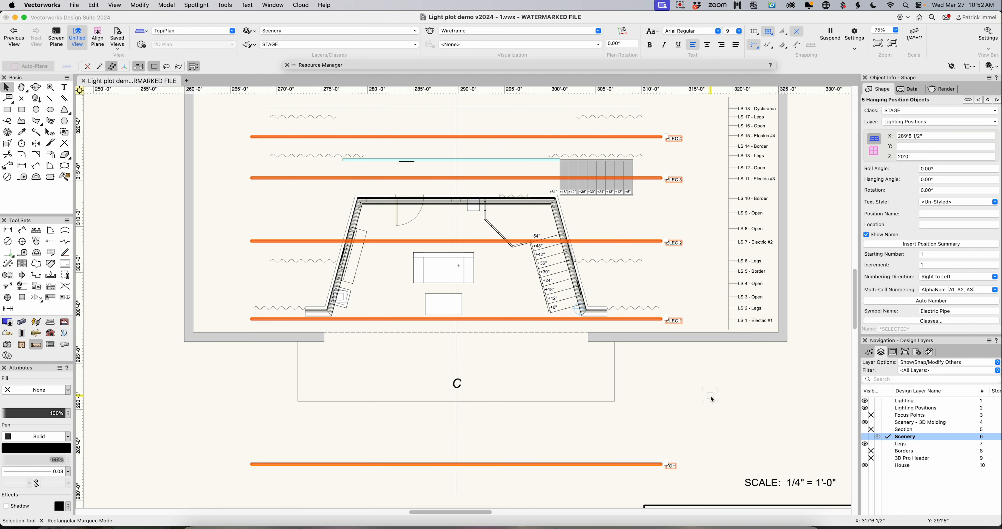
pyautogui.click(710, 396)
pyautogui.scroll(1, 710, 395)
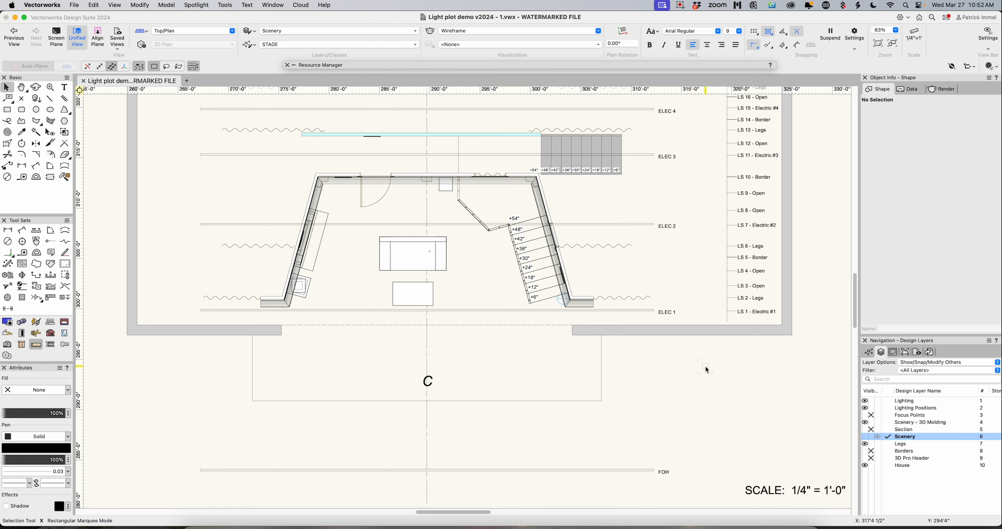